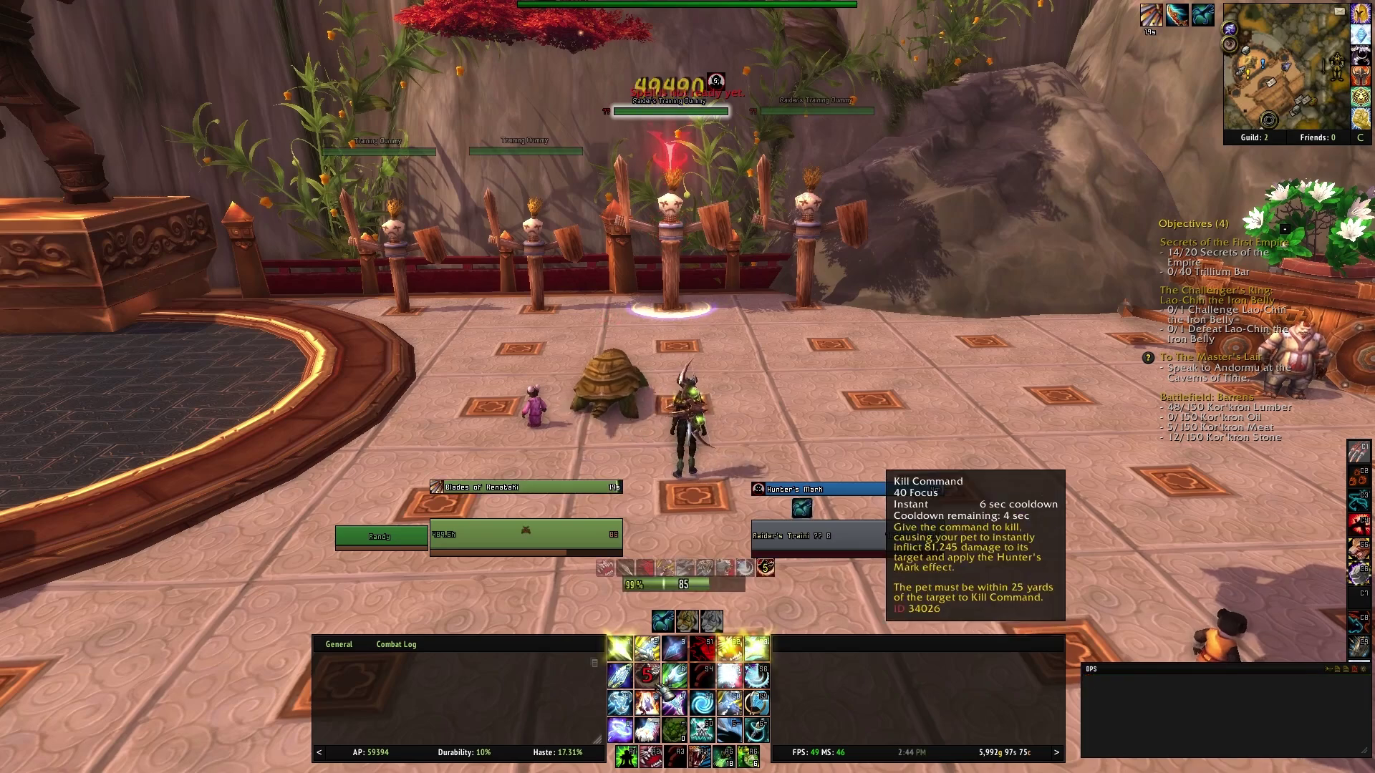
{"action": "key", "text": "a"}
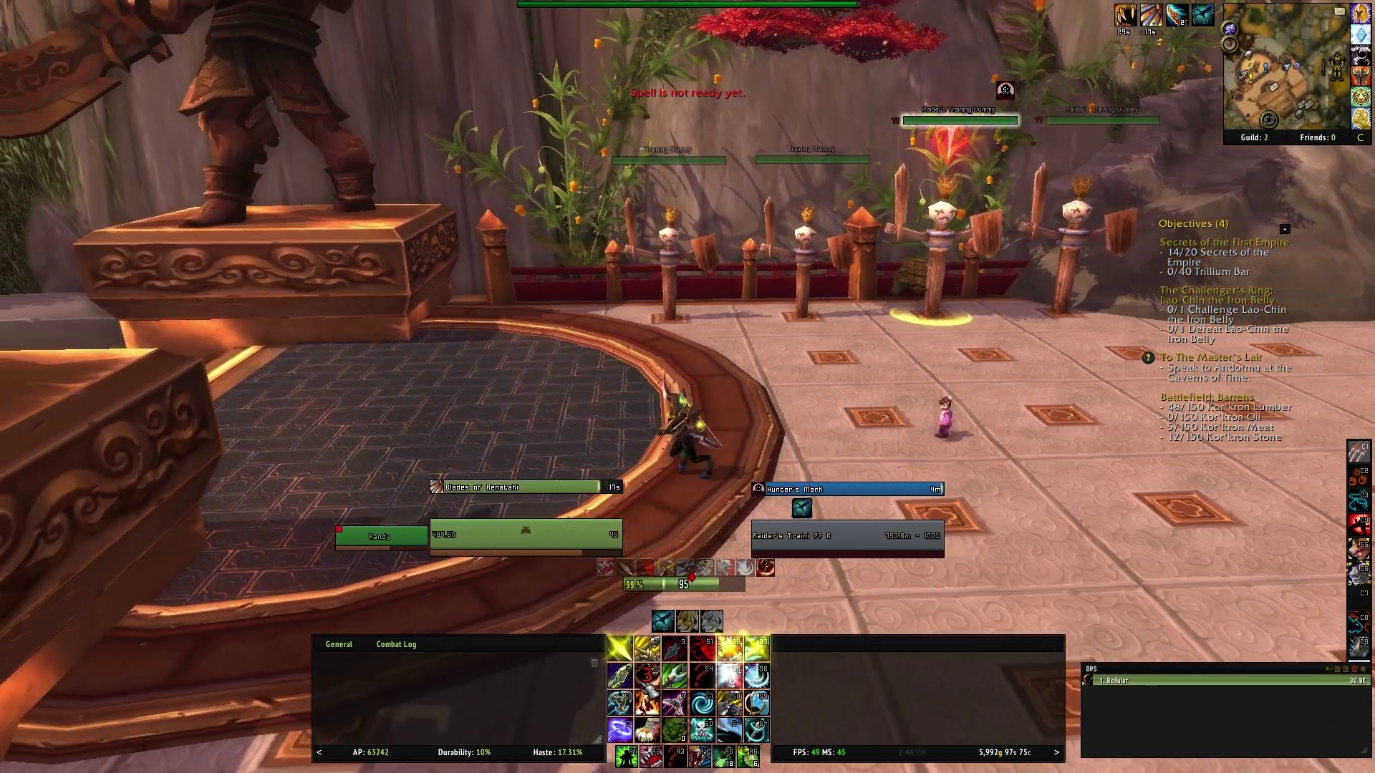
{"action": "key", "text": "d"}
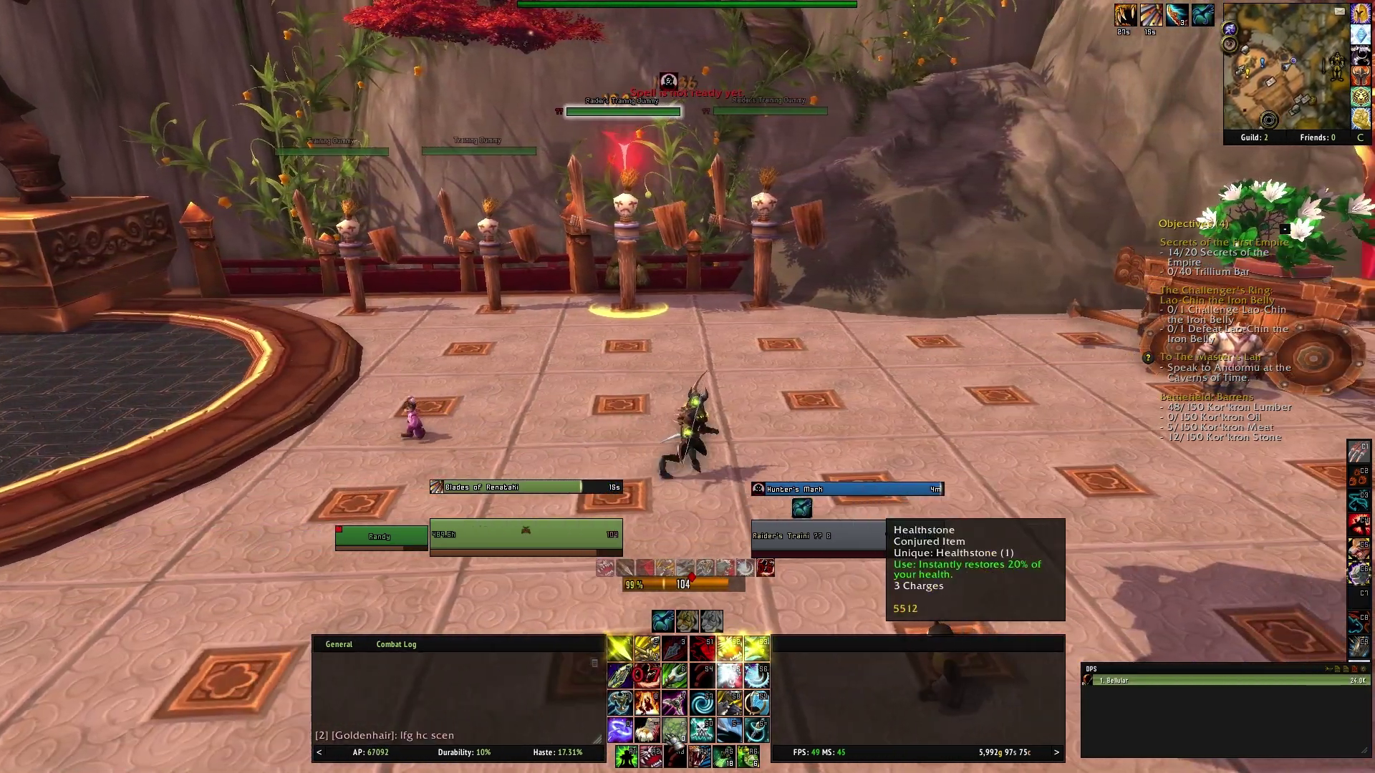
{"action": "key", "text": "a"}
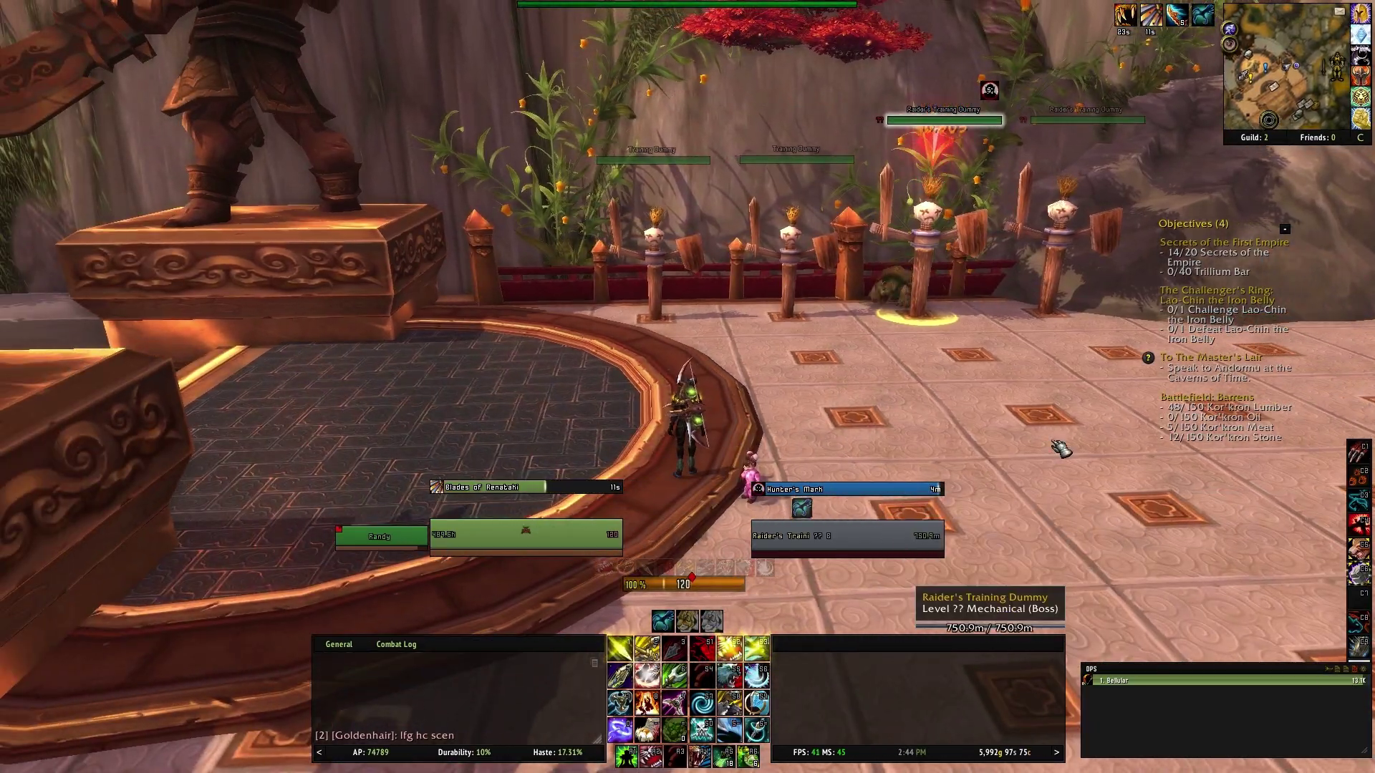
{"action": "key", "text": "d"}
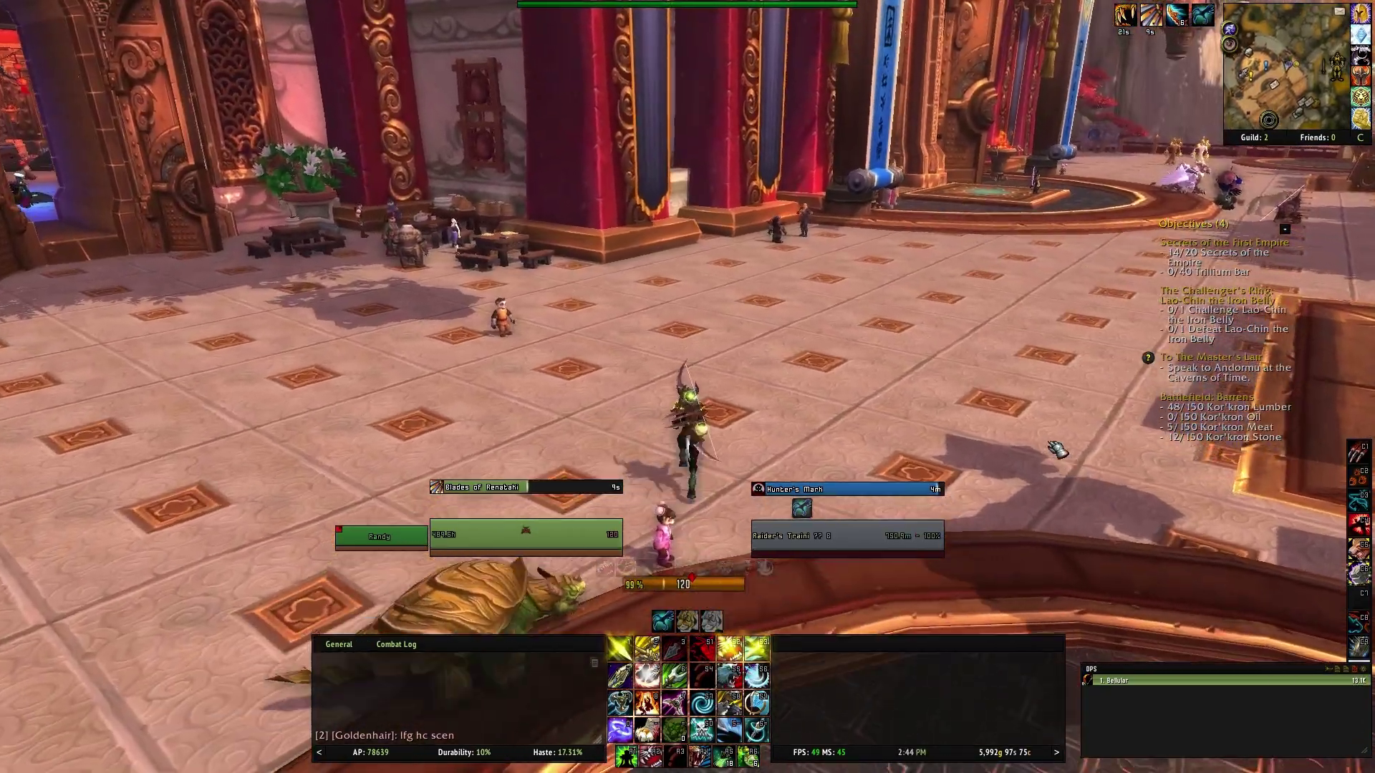
{"action": "key", "text": "a"}
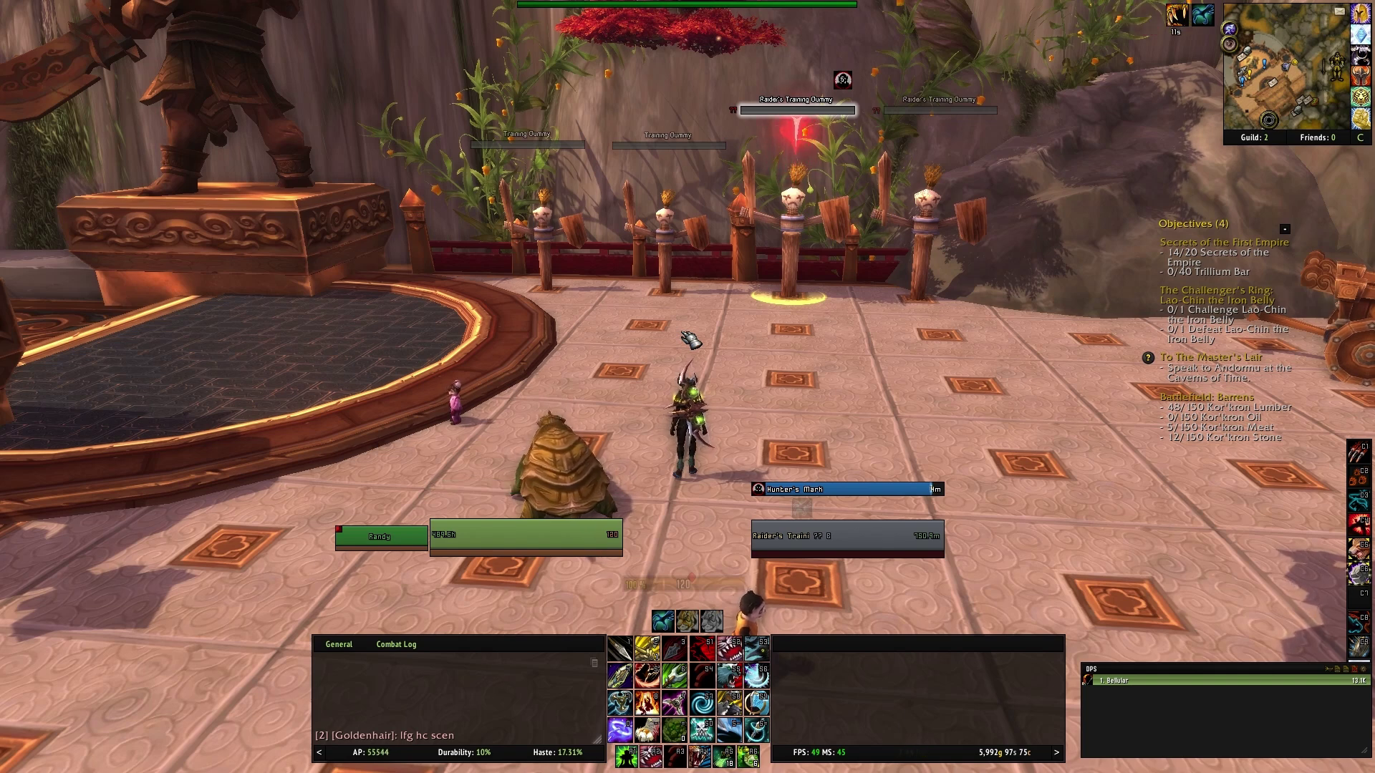
{"action": "key", "text": "w"}
{"action": "key", "text": "d"}
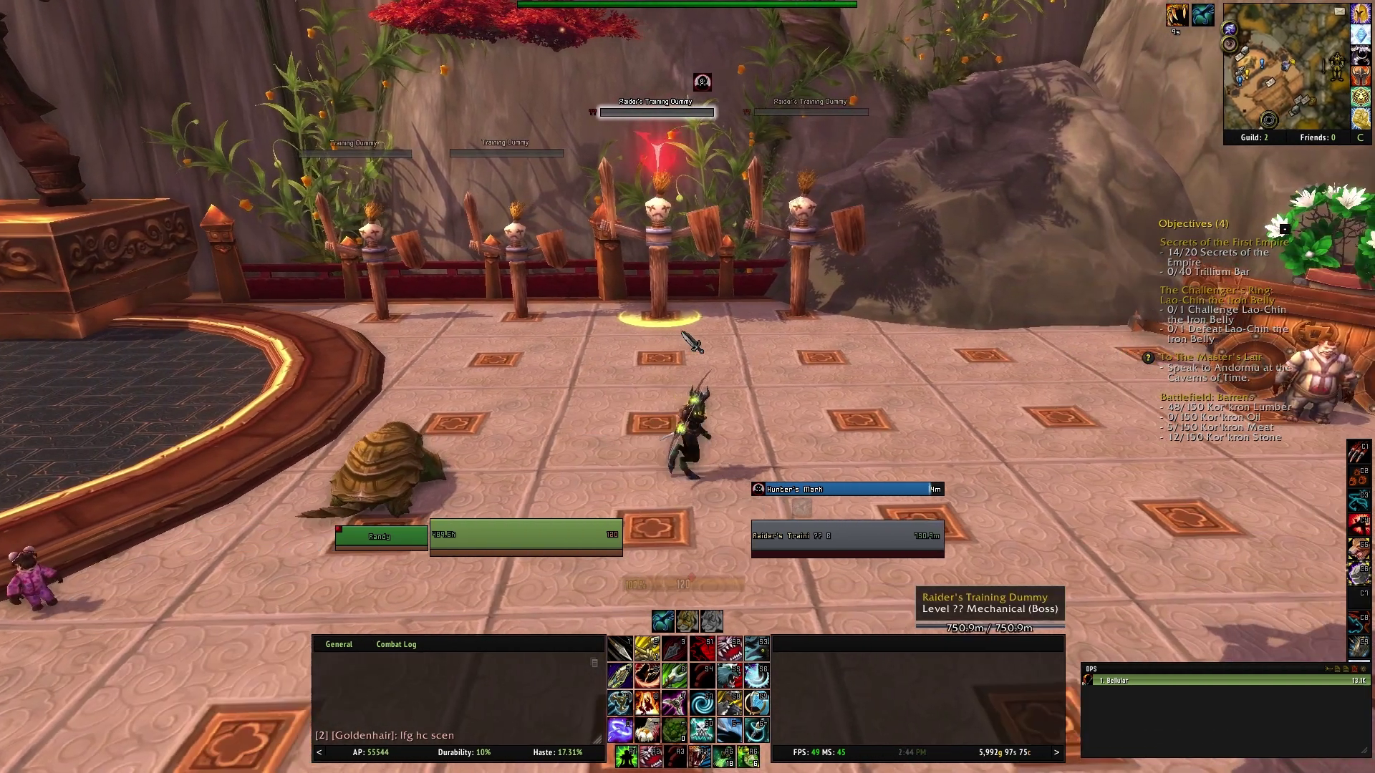
{"action": "key", "text": "a"}
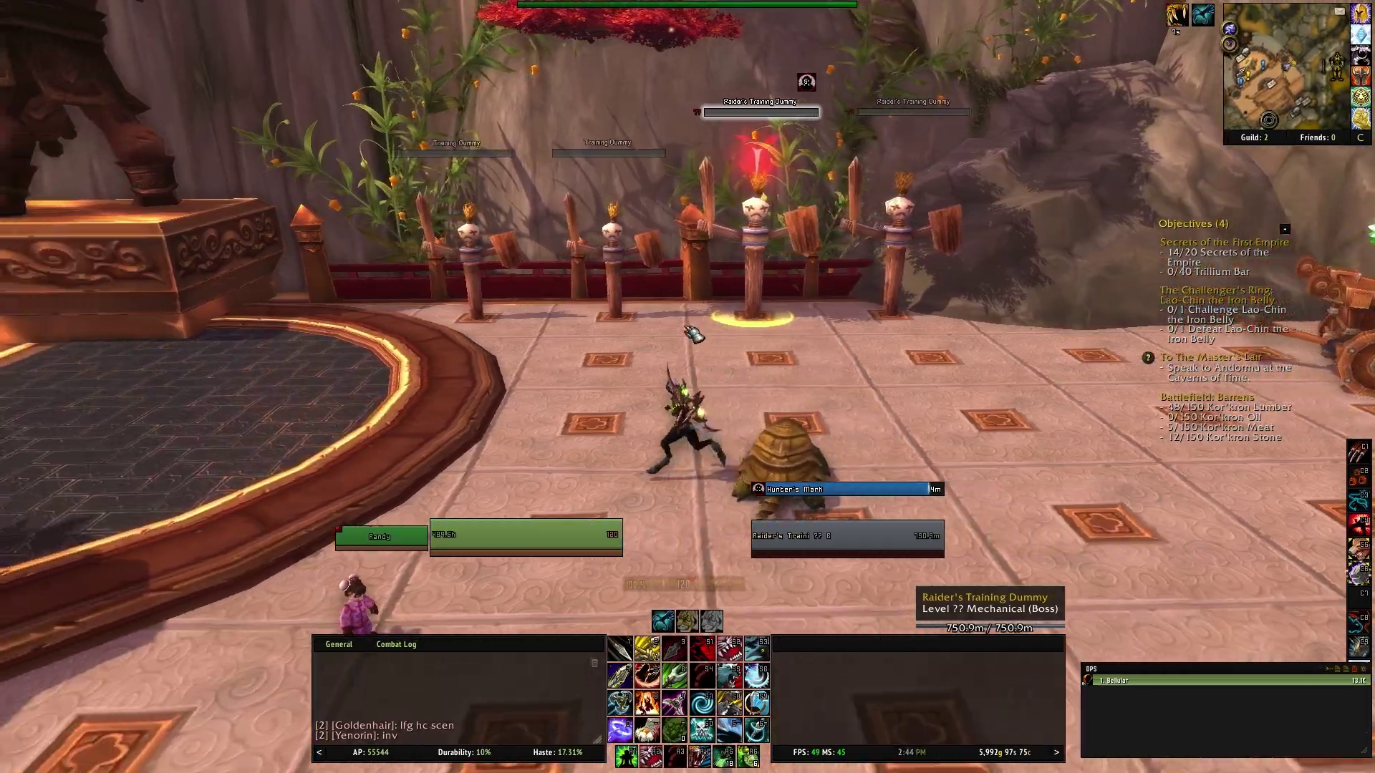
{"action": "key", "text": "w"}
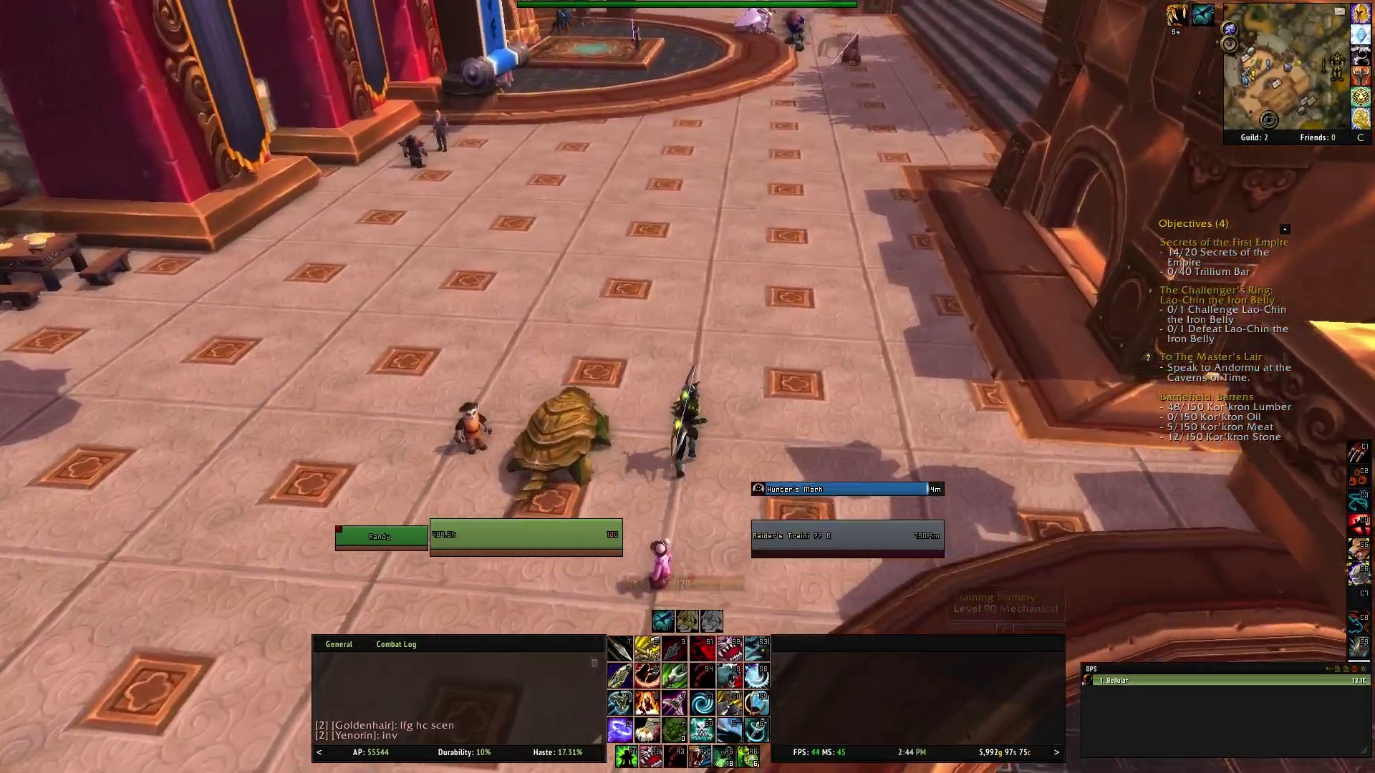
{"action": "key", "text": "w"}
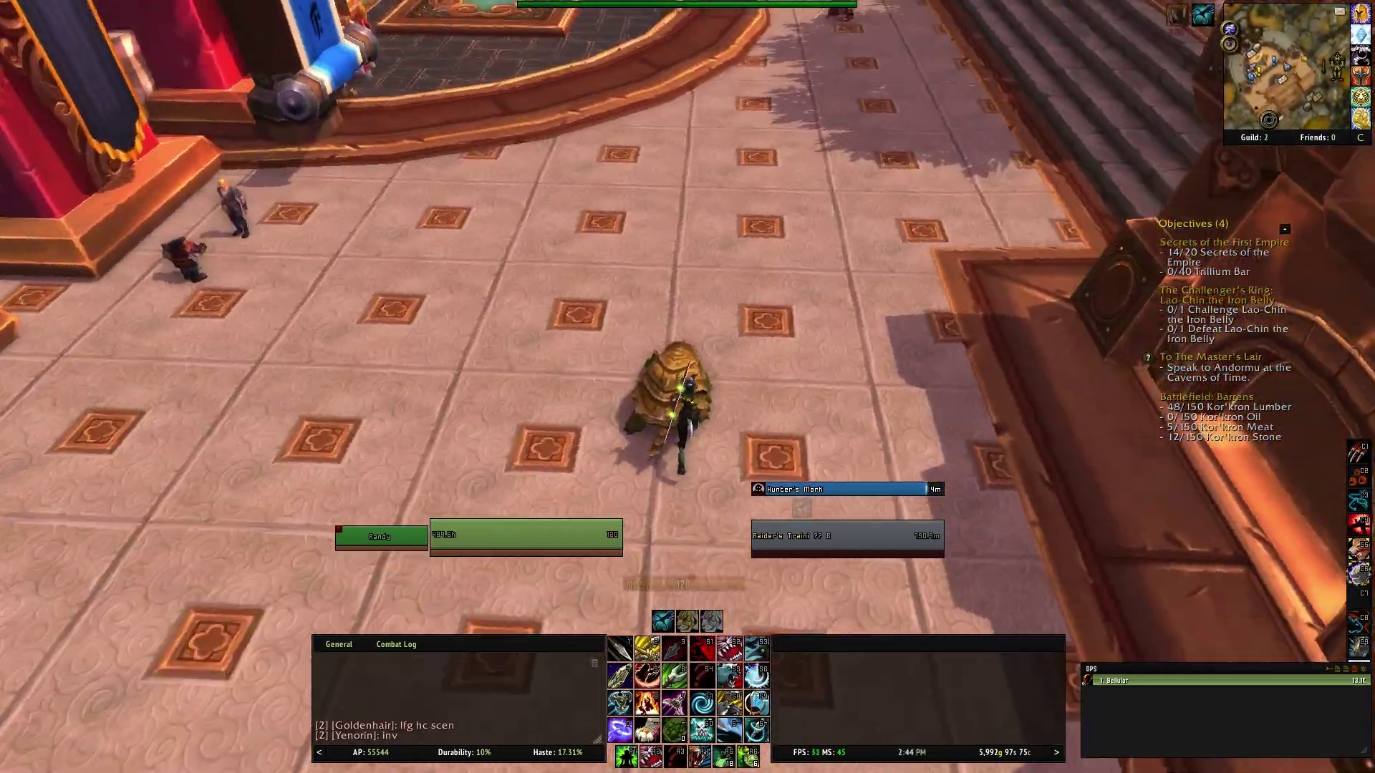
{"action": "key", "text": "w"}
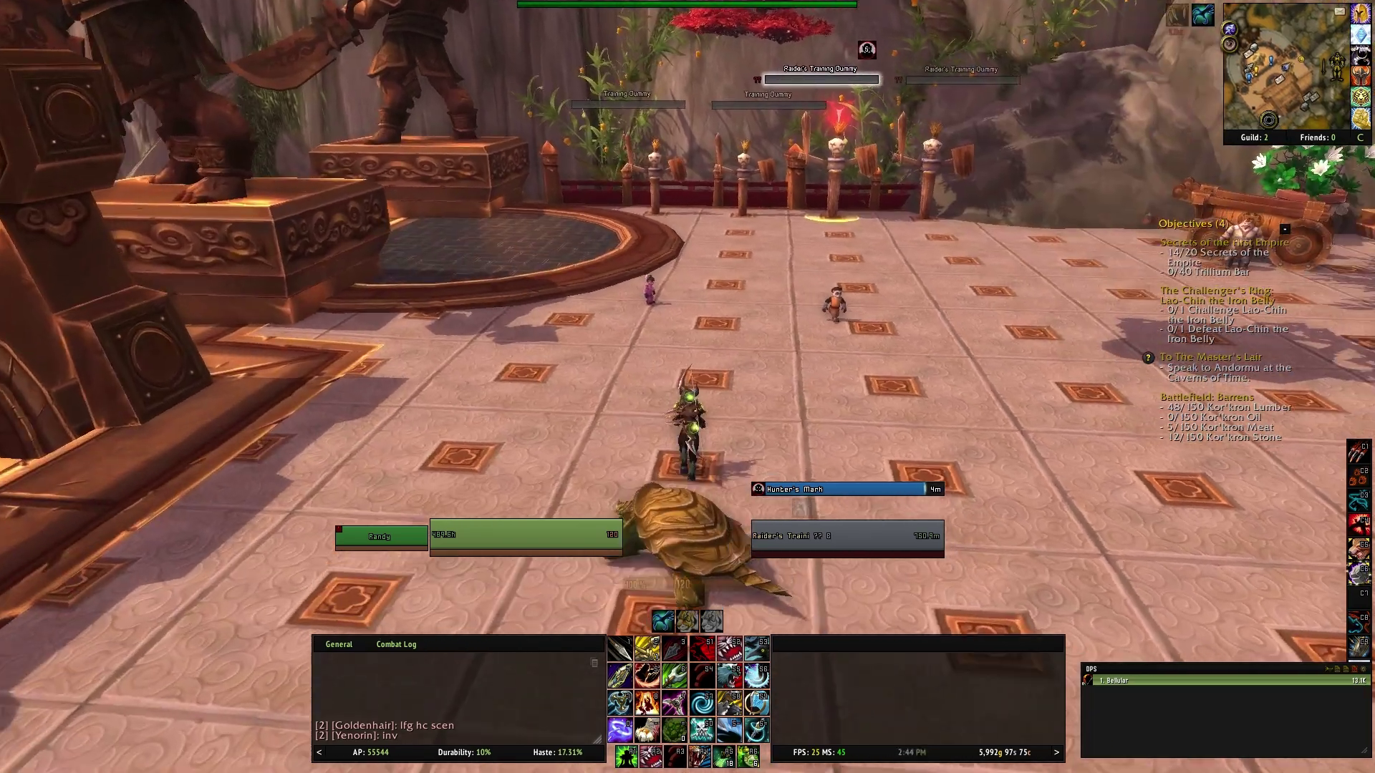
{"action": "key", "text": "d"}
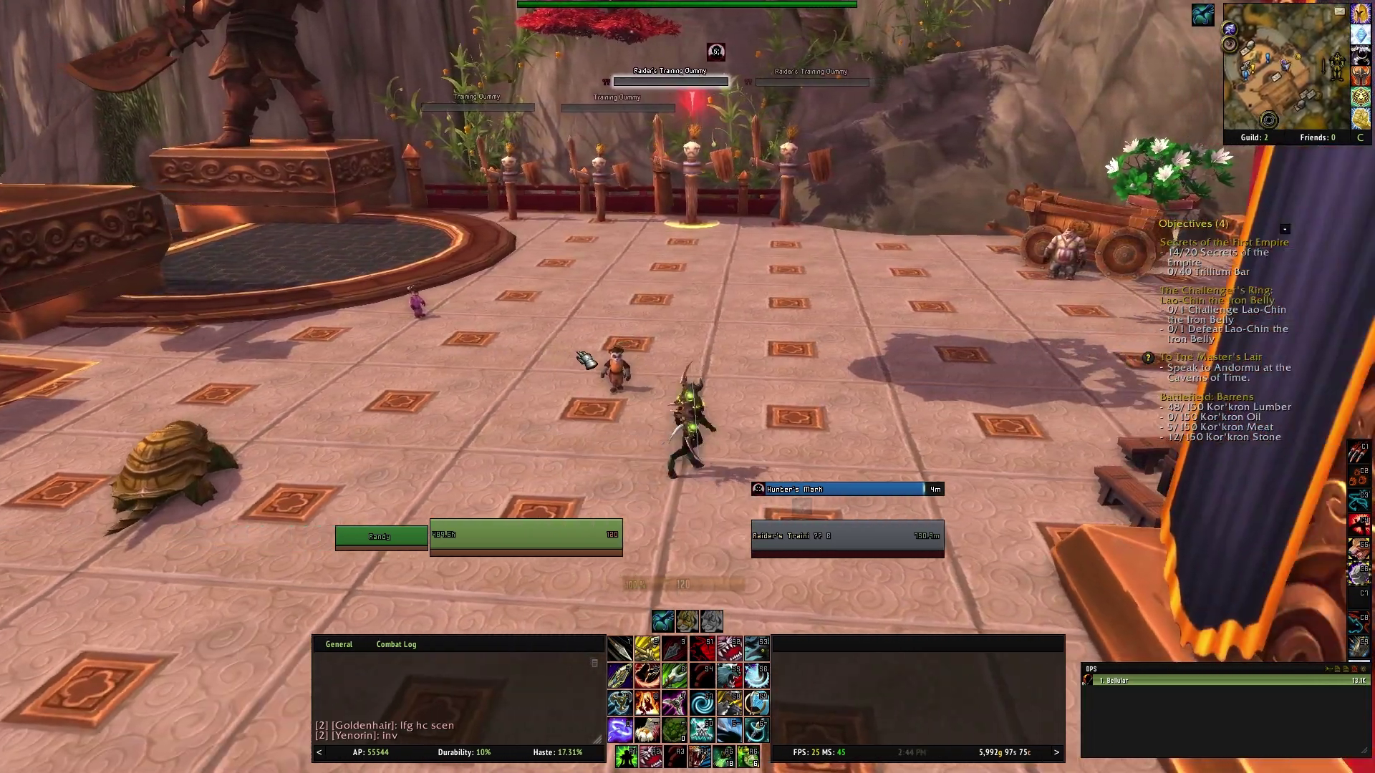
{"action": "key", "text": "w"}
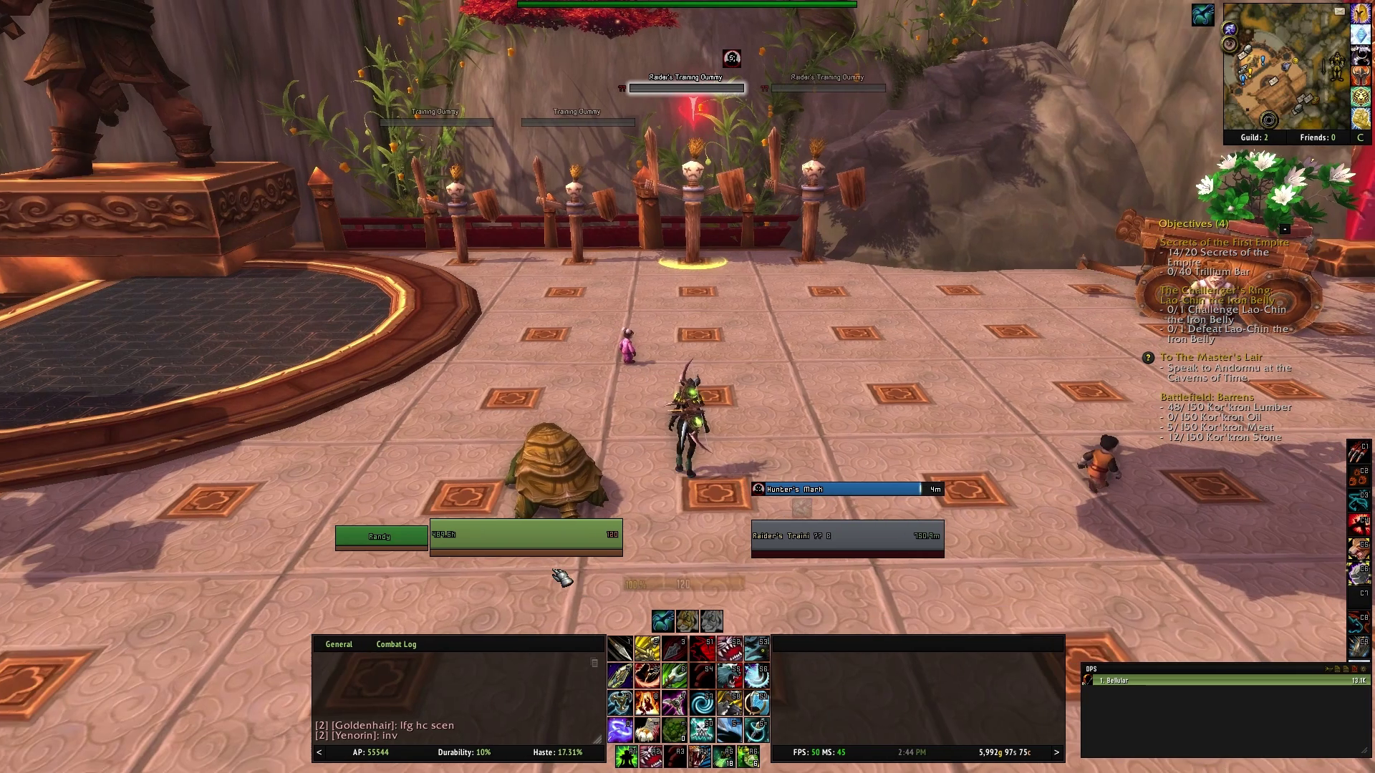
{"action": "key", "text": "d"}
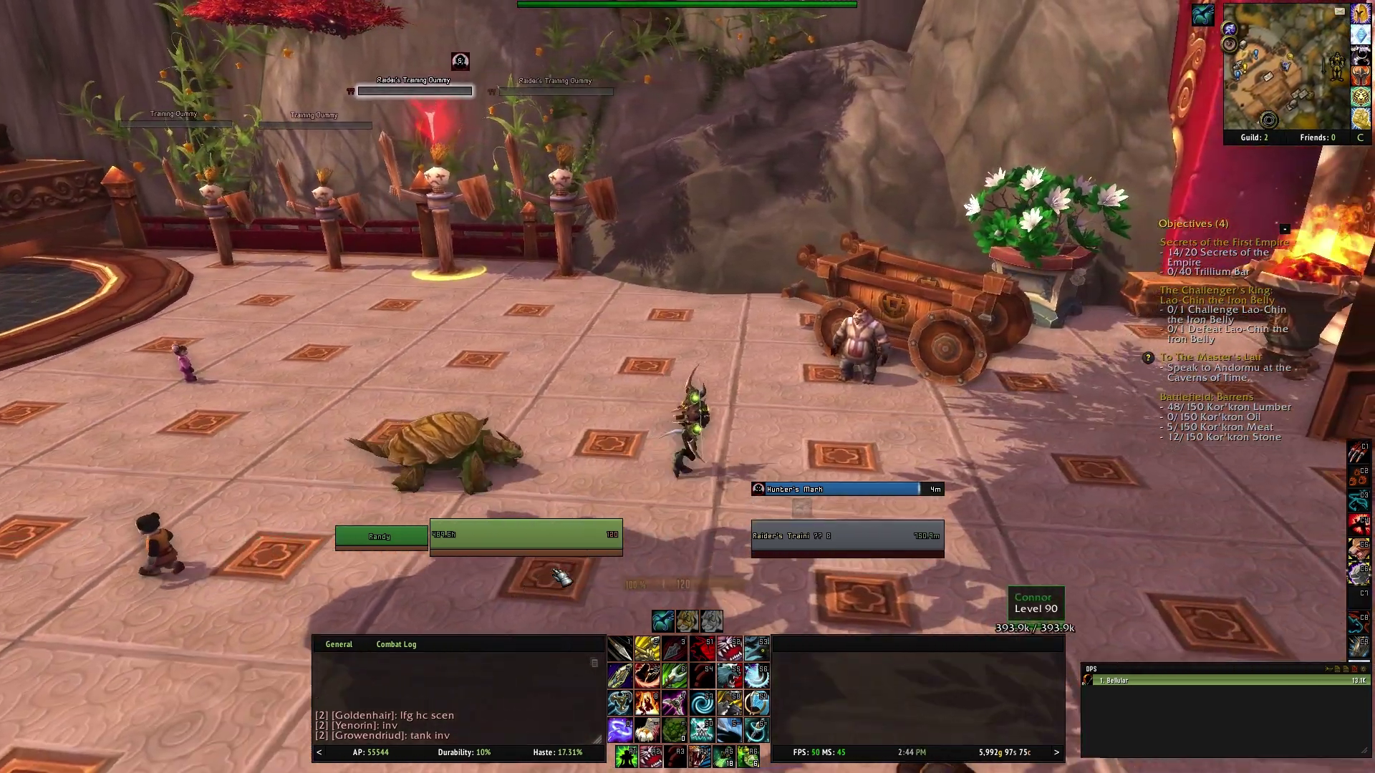
{"action": "key", "text": "w"}
{"action": "key", "text": "a"}
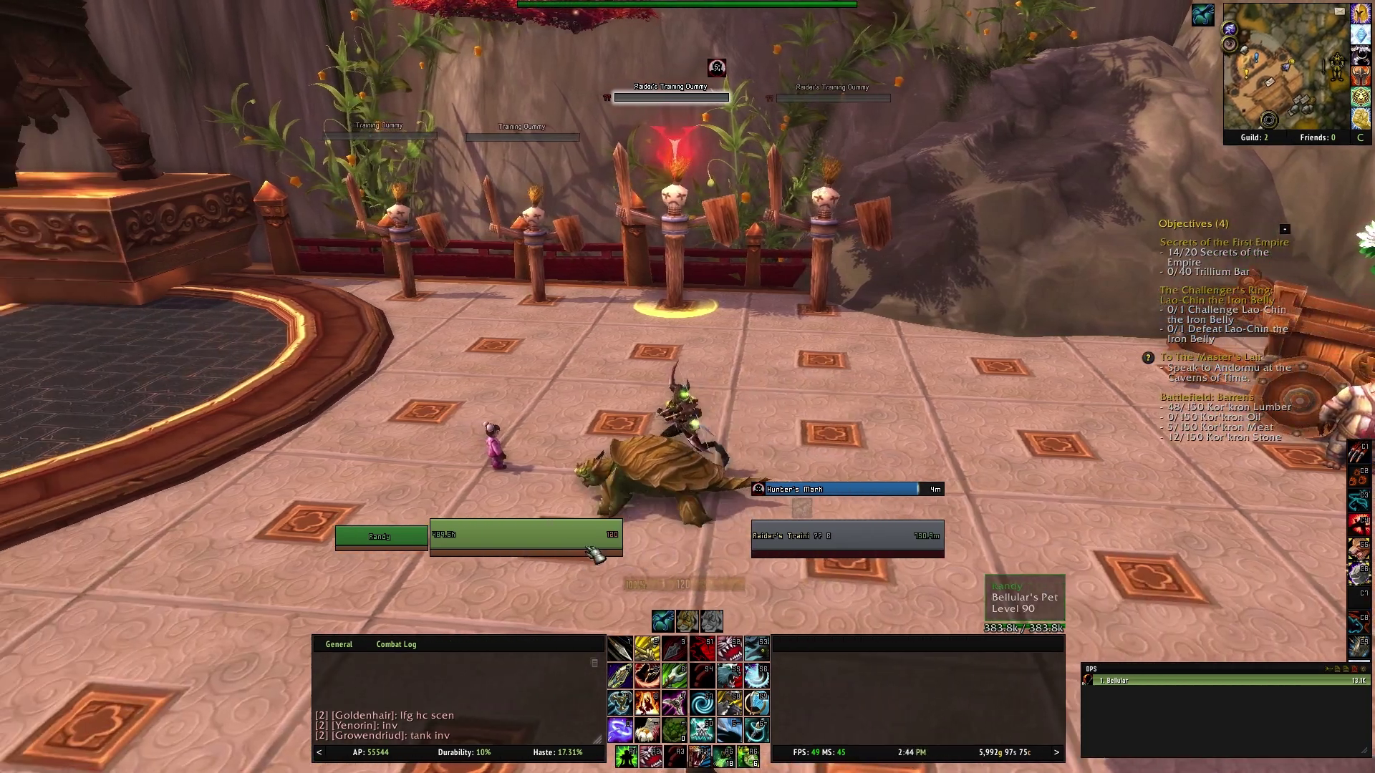
{"action": "key", "text": "a"}
{"action": "key", "text": "d"}
Step: Attack the targeted Raider's Training Dummy using offensive cooldowns, and apply Serpent Sting and A Murder of Crows
{"action": "key", "text": "alt+2"}
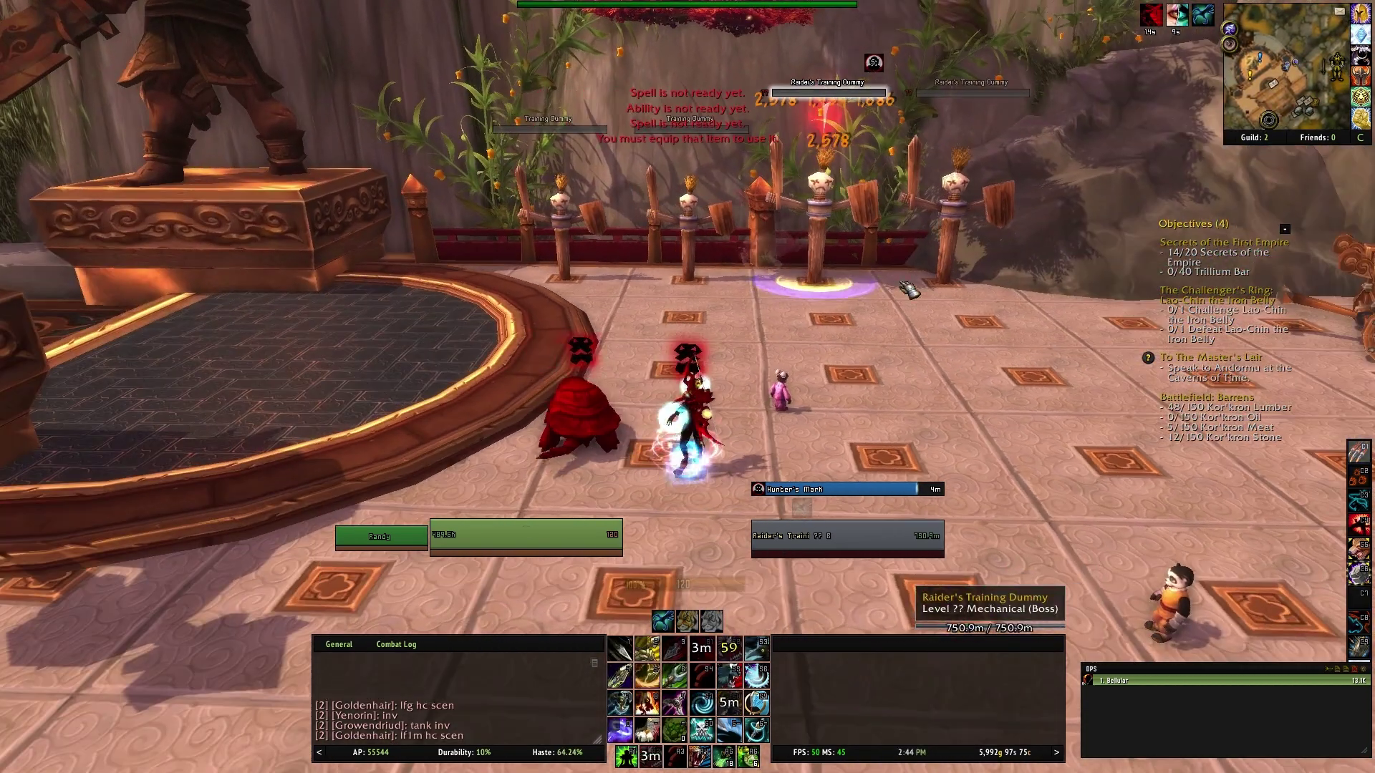
{"action": "key", "text": "5"}
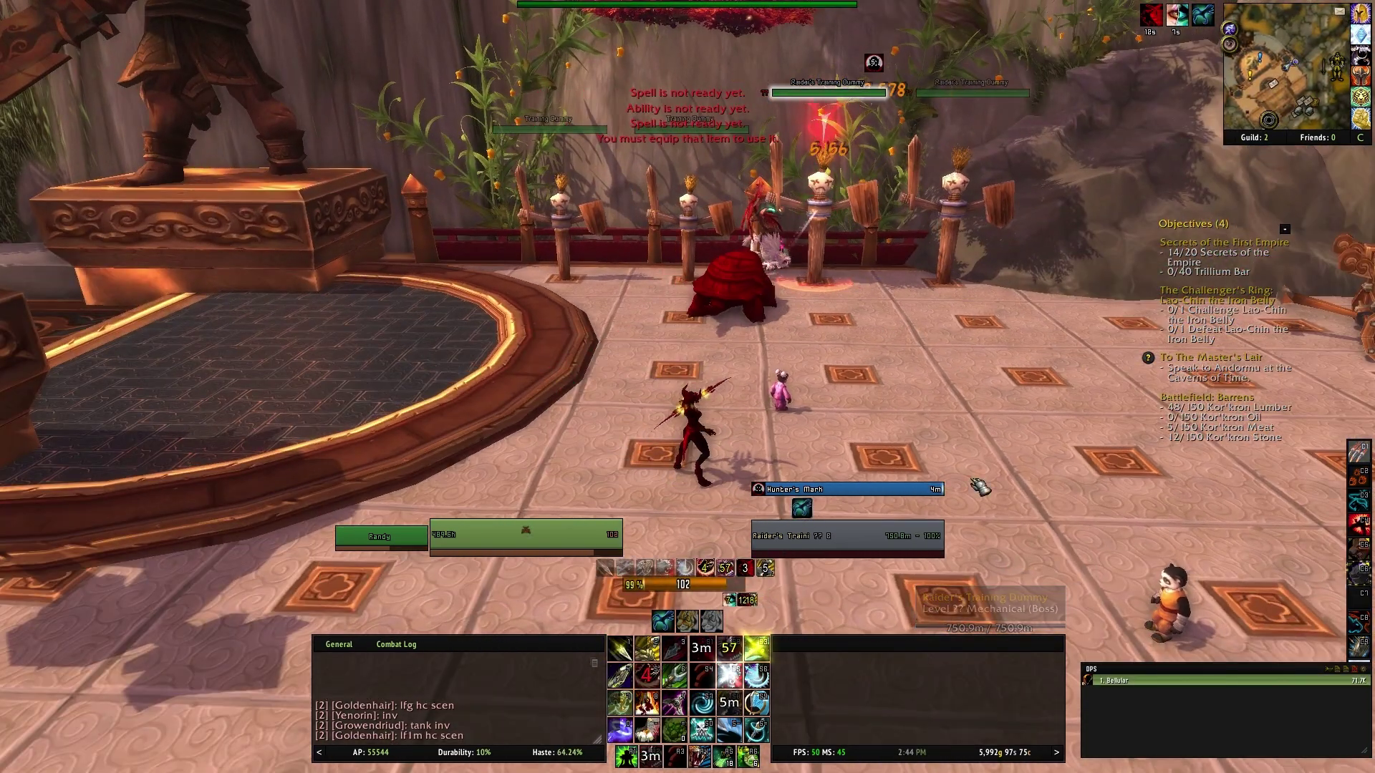
{"action": "key", "text": "7"}
{"action": "key", "text": "shift+5"}
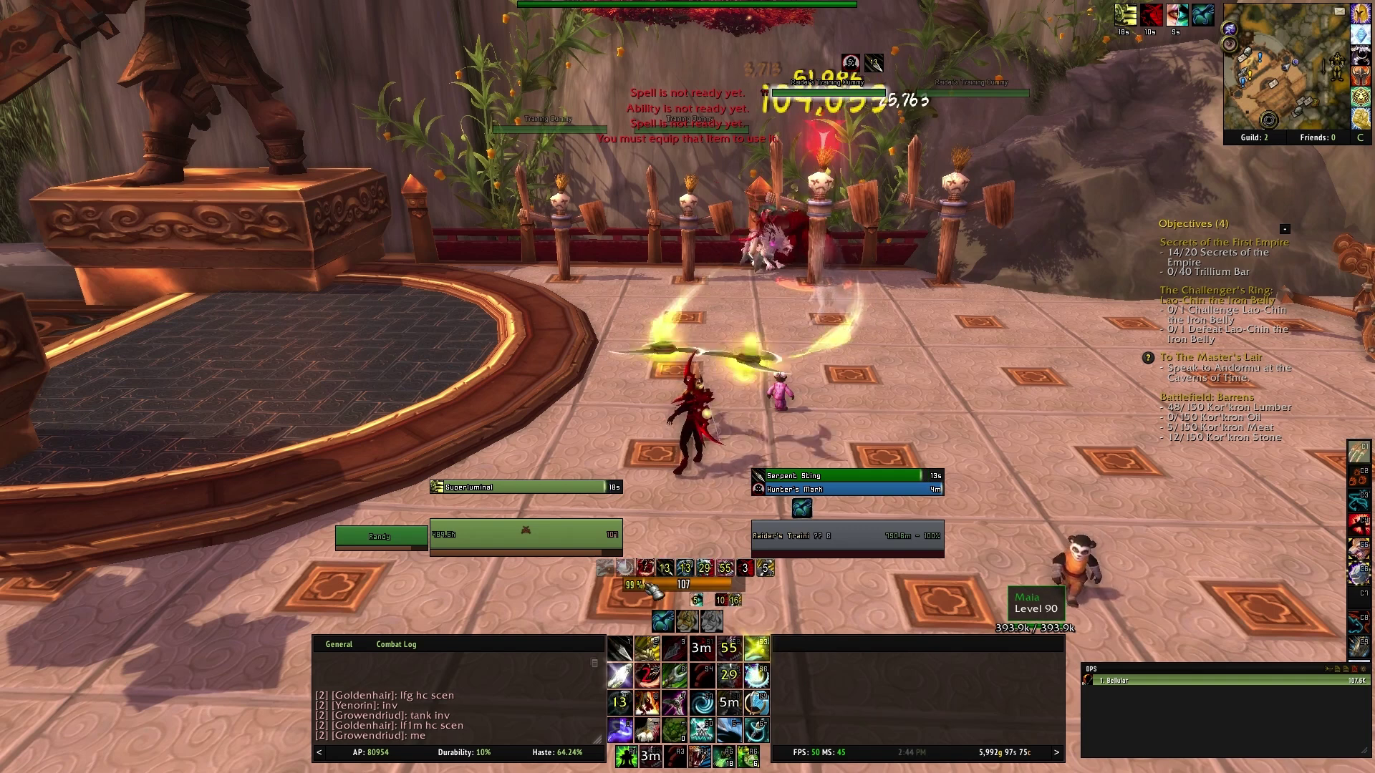
{"action": "key", "text": "4"}
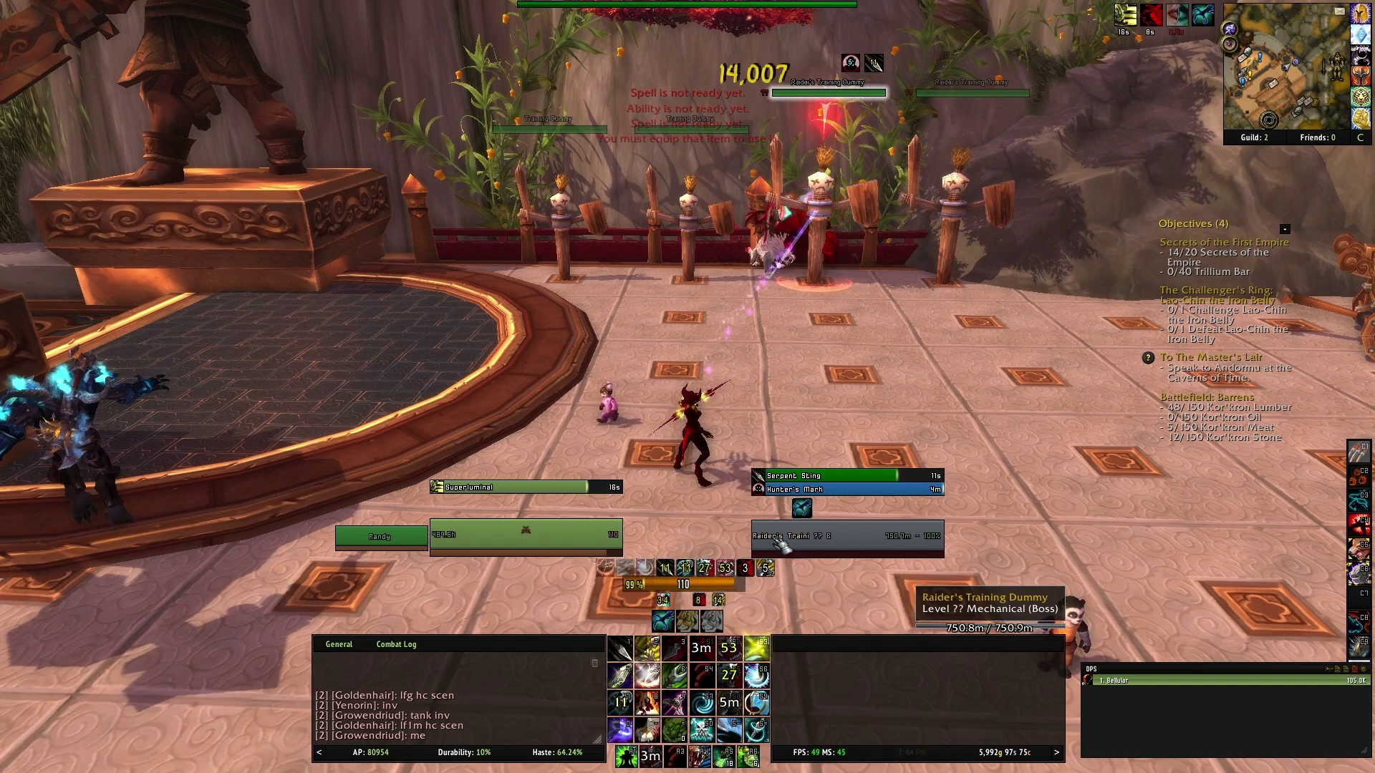
{"action": "key", "text": "5"}
{"action": "key", "text": "4"}
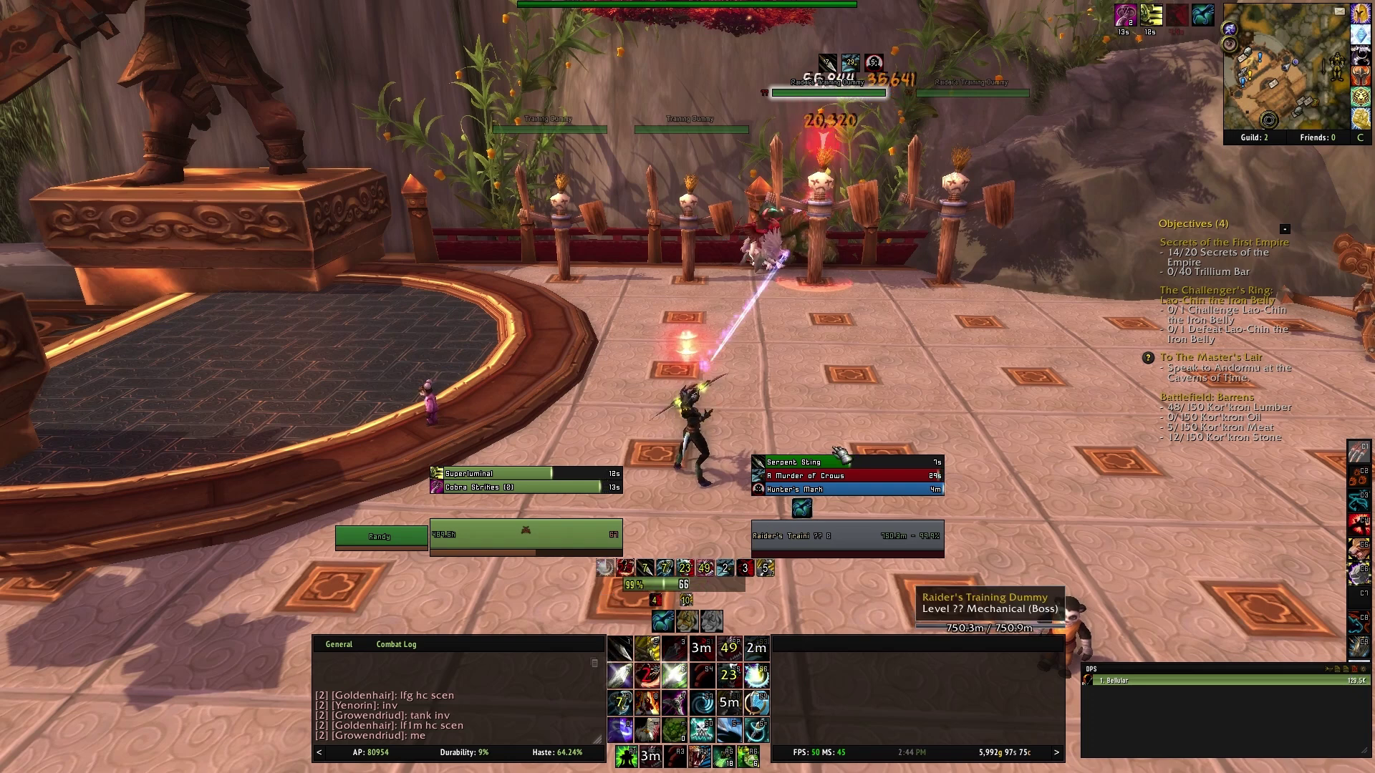
Step: Keep attacking the Raider's Training Dummy with the shot rotation to put further abilities on cooldown
{"action": "key", "text": "6"}
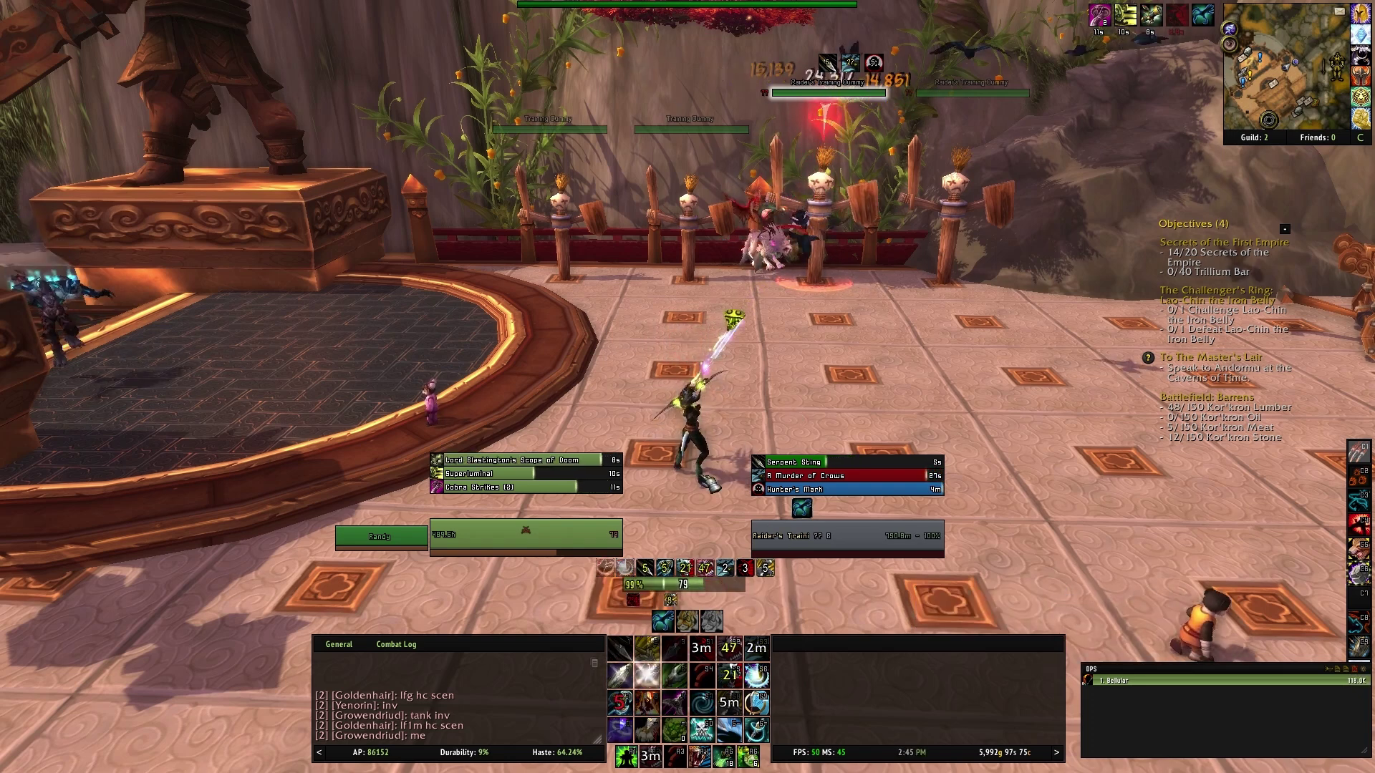
{"action": "key", "text": "5"}
{"action": "key", "text": "4"}
{"action": "left_click_drag", "start_coordinate": [610, 428], "coordinate": [680, 418]}
{"action": "key", "text": "6"}
{"action": "key", "text": "d"}
{"action": "key", "text": "4"}
{"action": "key", "text": "7"}
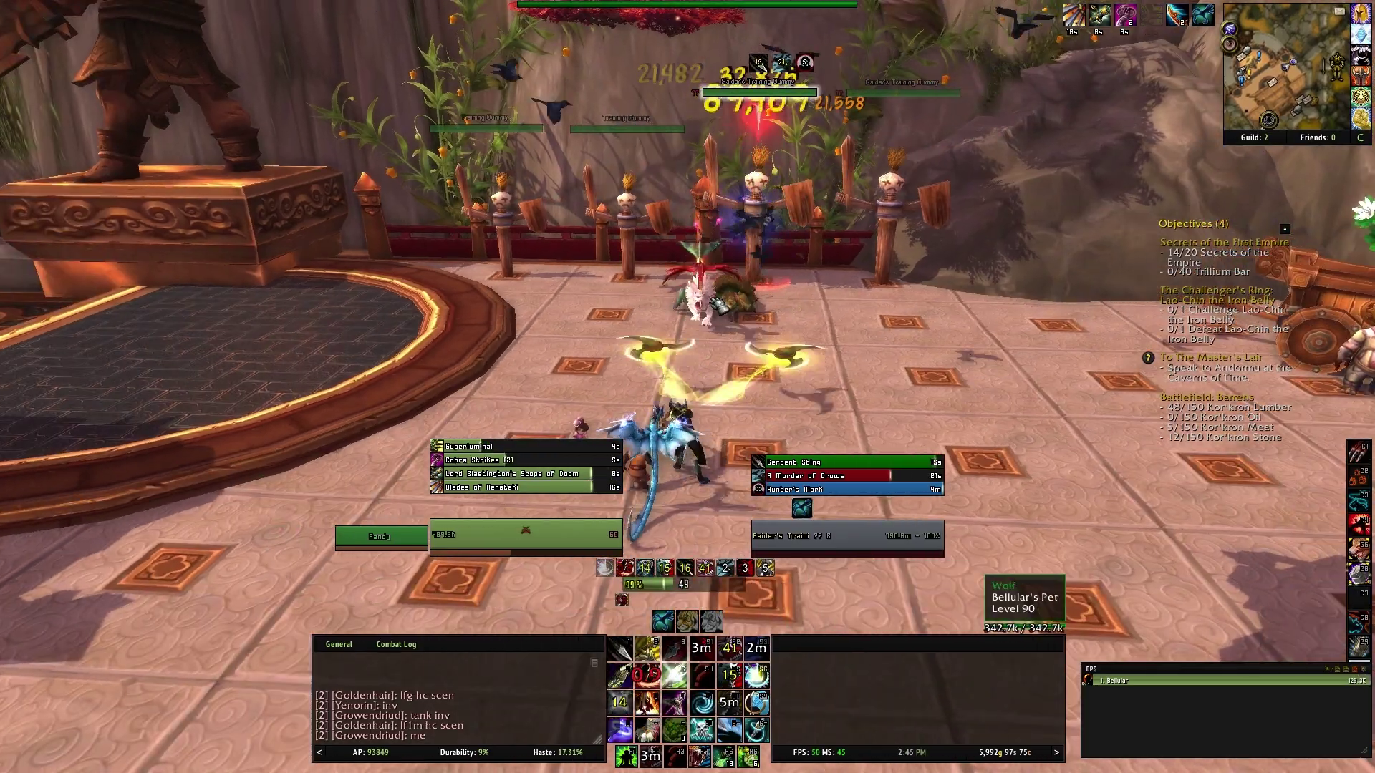
Step: Stop the attack by moving the character away from the training dummies and targeting the turtle pet
{"action": "left_click_drag", "start_coordinate": [810, 296], "coordinate": [804, 311]}
{"action": "key", "text": "w"}
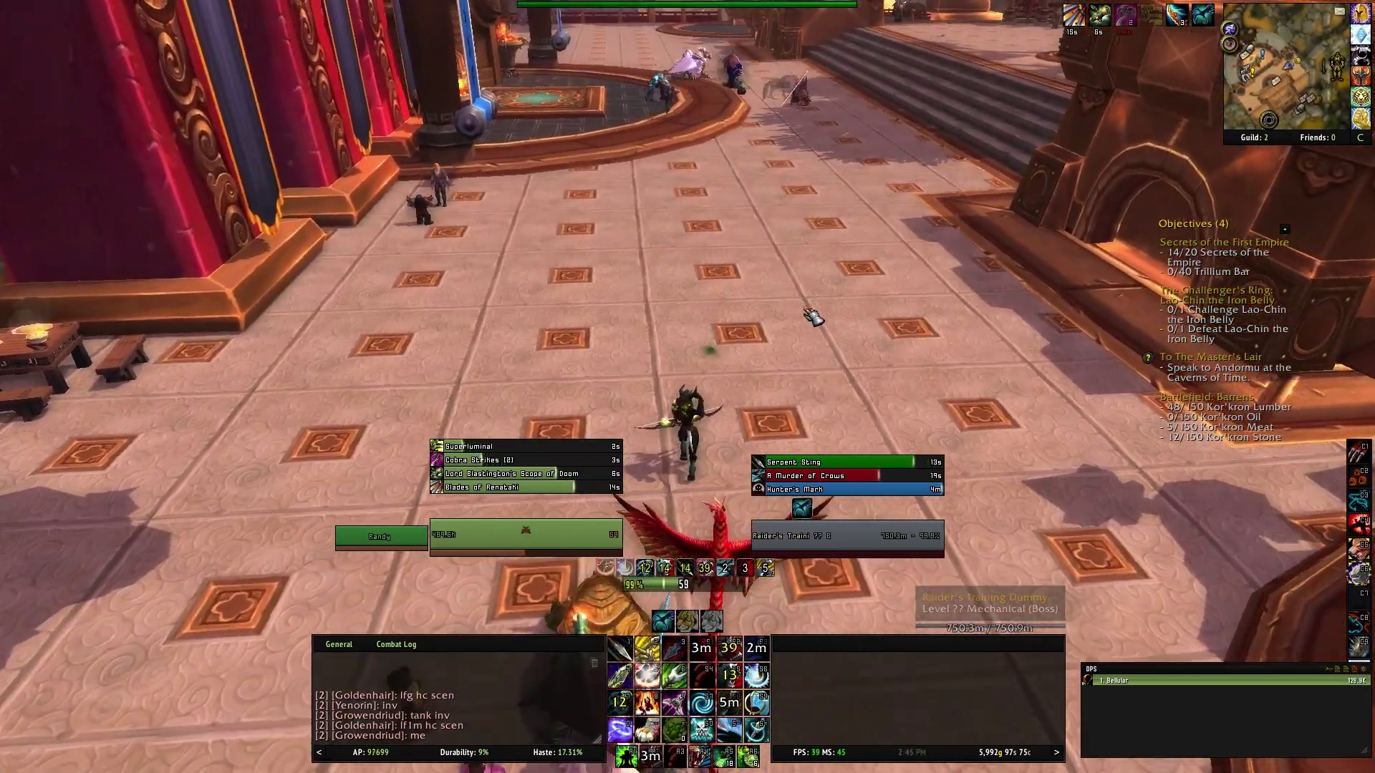
{"action": "key", "text": "a"}
{"action": "key", "text": "d"}
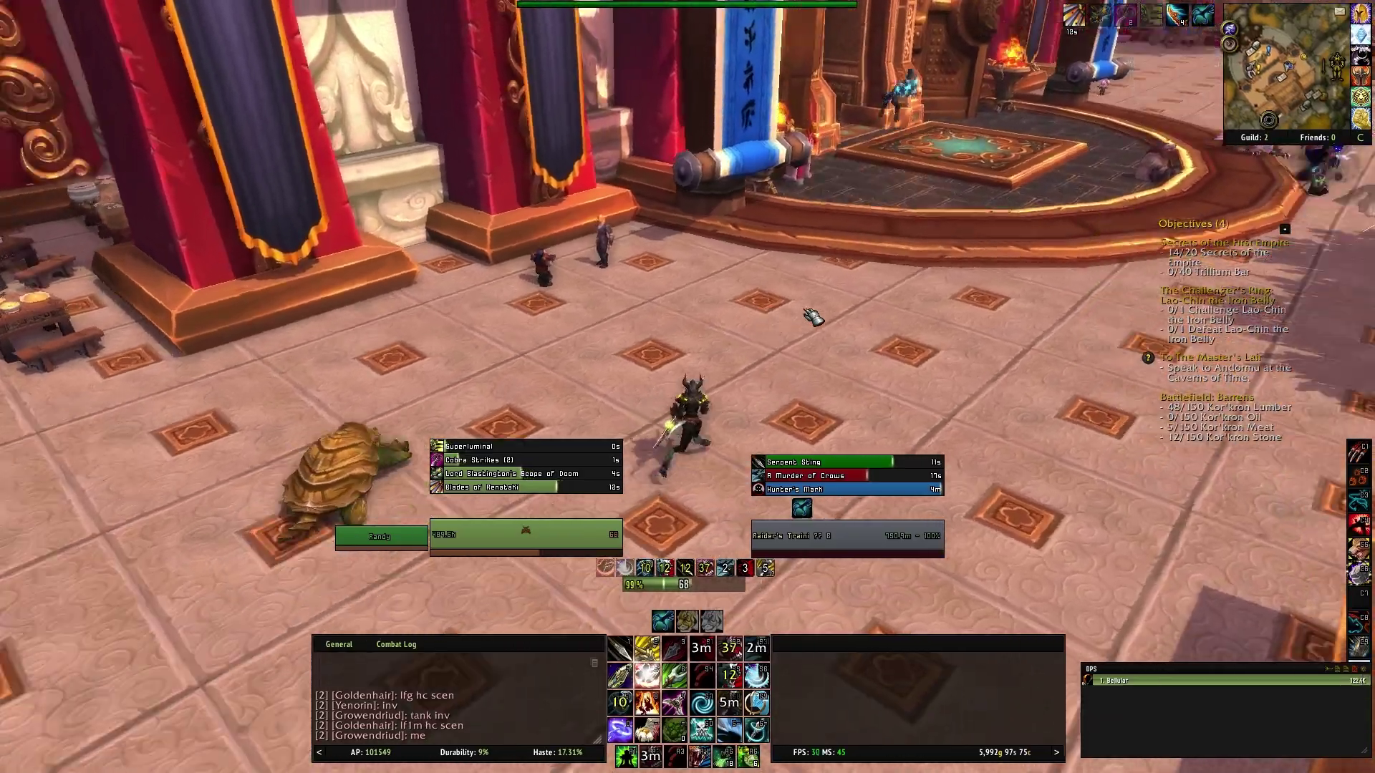
{"action": "left_click_drag", "start_coordinate": [813, 317], "coordinate": [826, 316]}
{"action": "left_click", "coordinate": [780, 410]}
{"action": "key", "text": "w"}
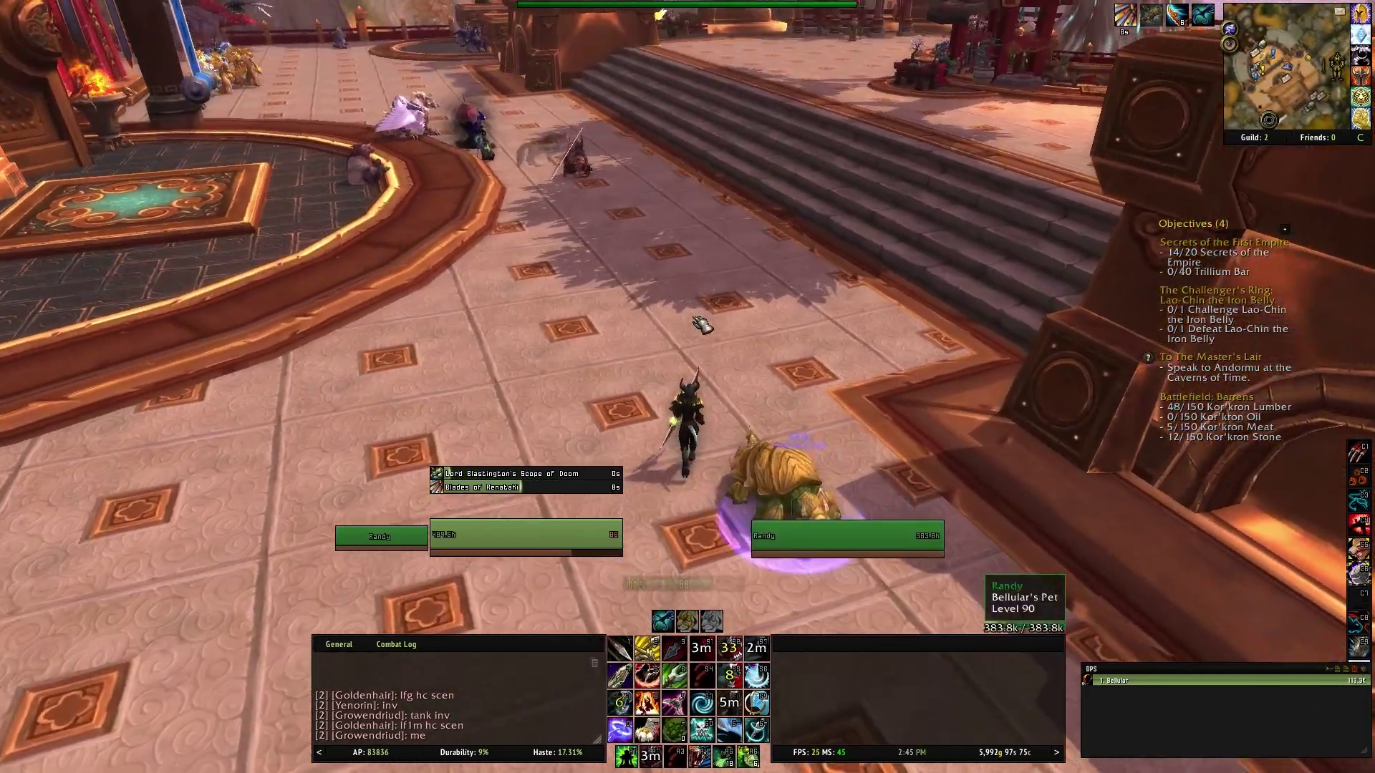
{"action": "key", "text": "d"}
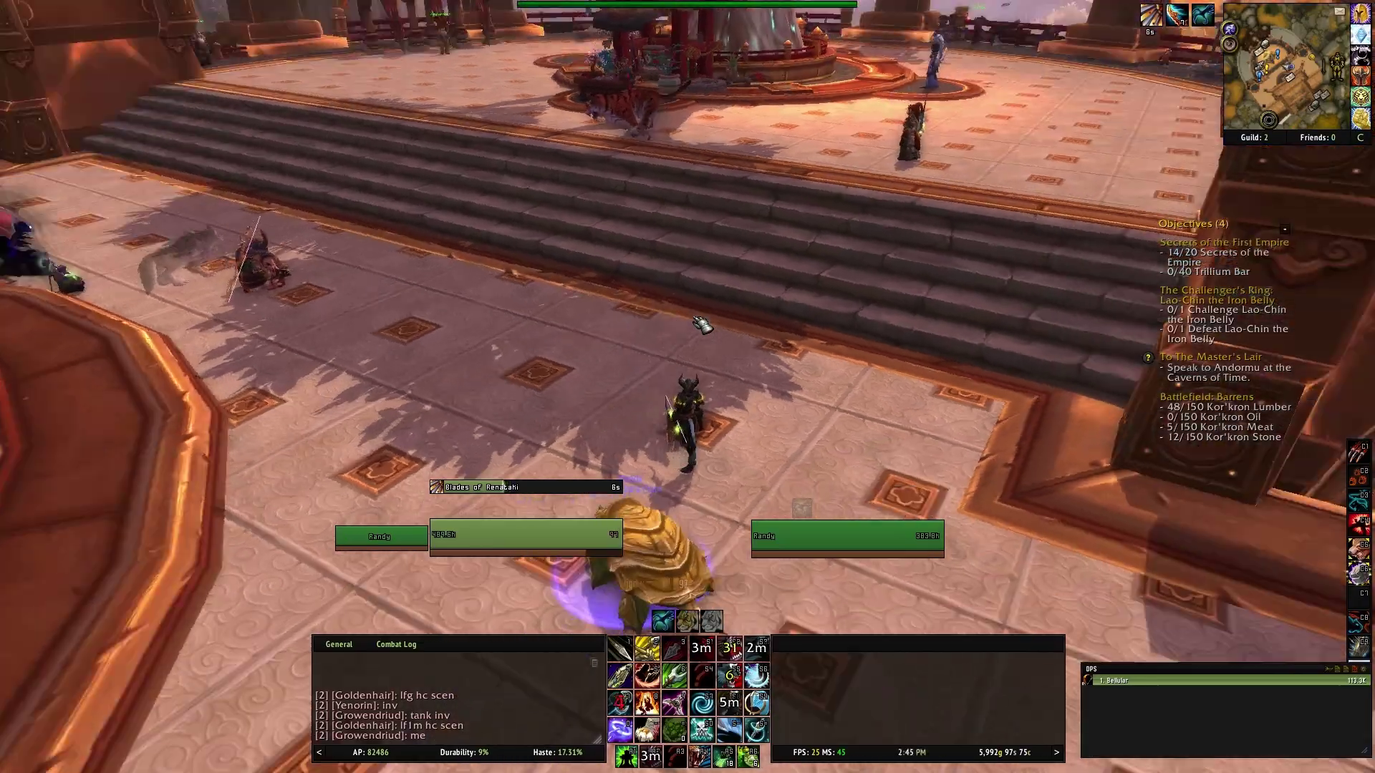
{"action": "key", "text": "w"}
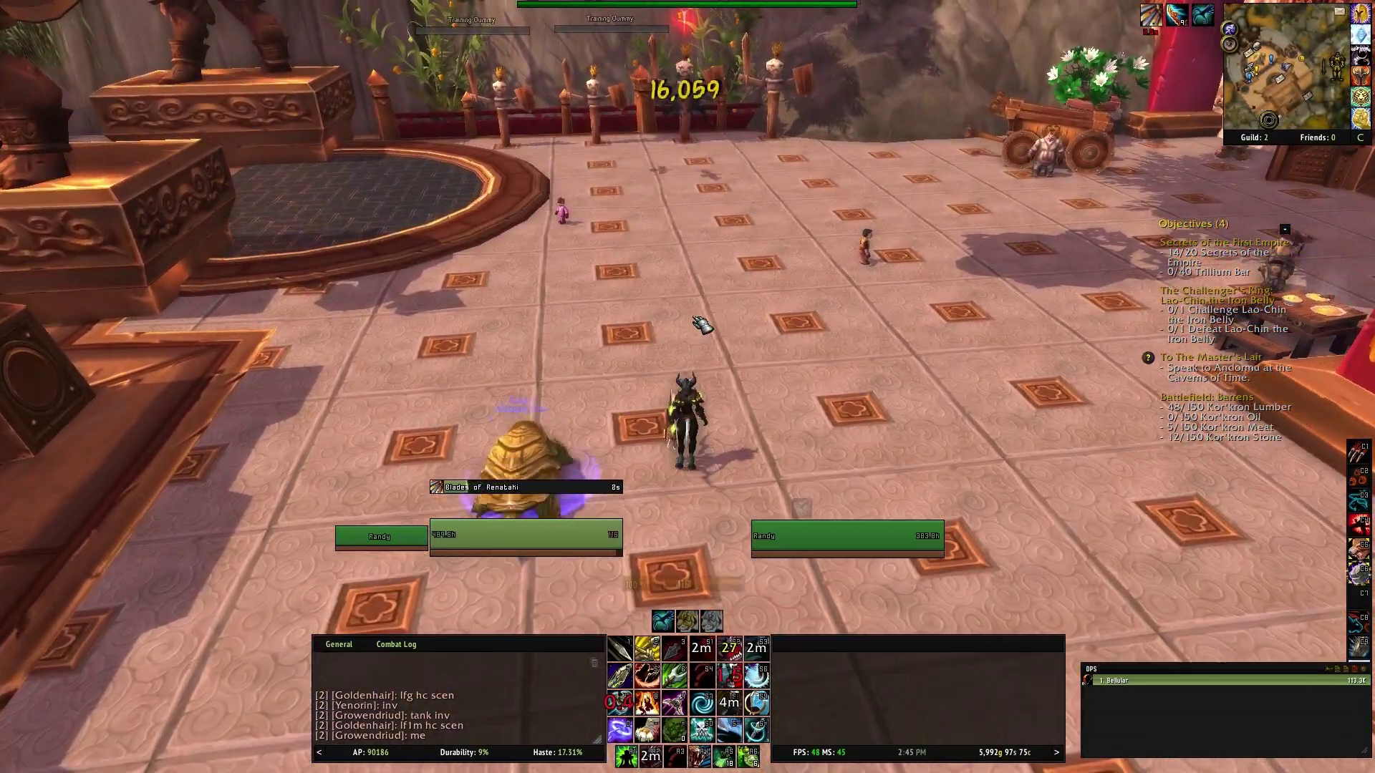
{"action": "key", "text": "w"}
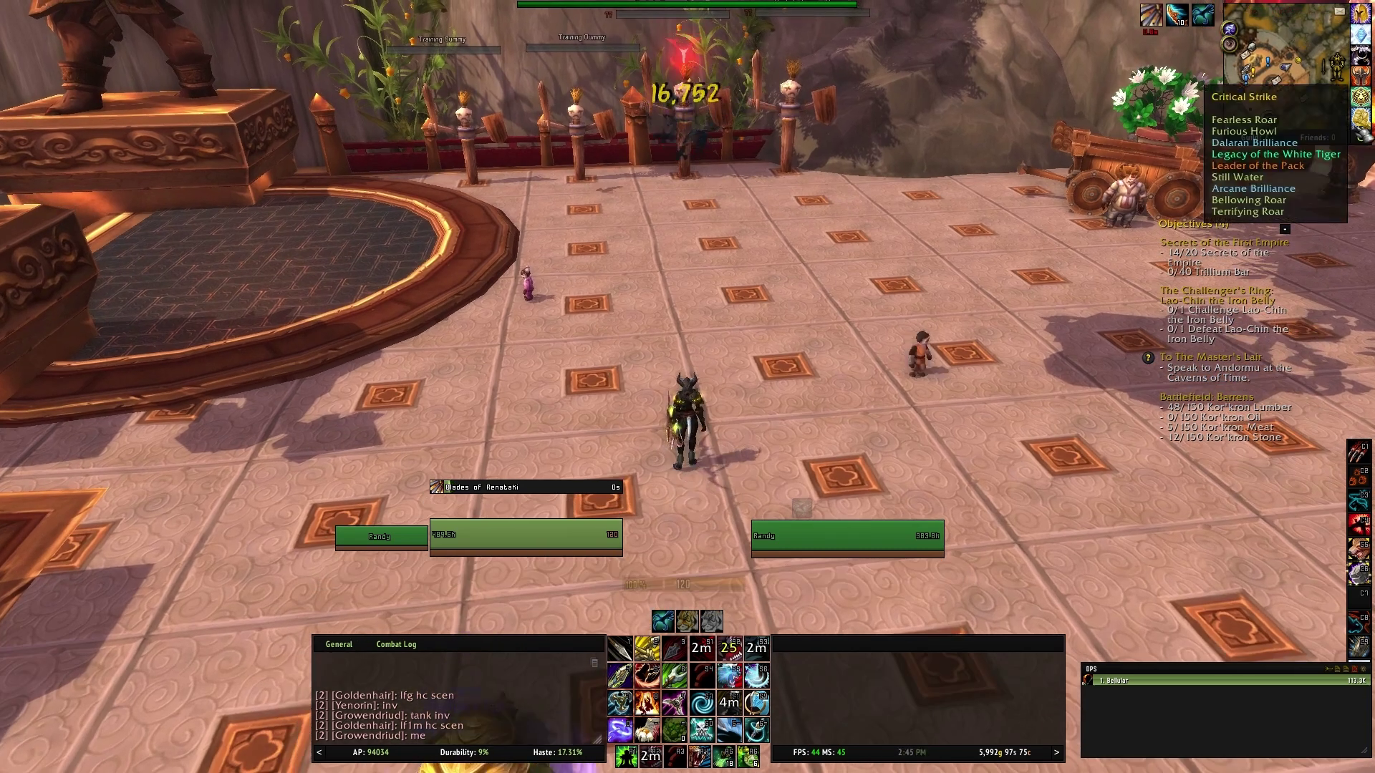
Step: Check the Enable option in ElvUI's ActionBars Cooldown Text settings and close the configuration
{"action": "left_click", "coordinate": [1366, 143]}
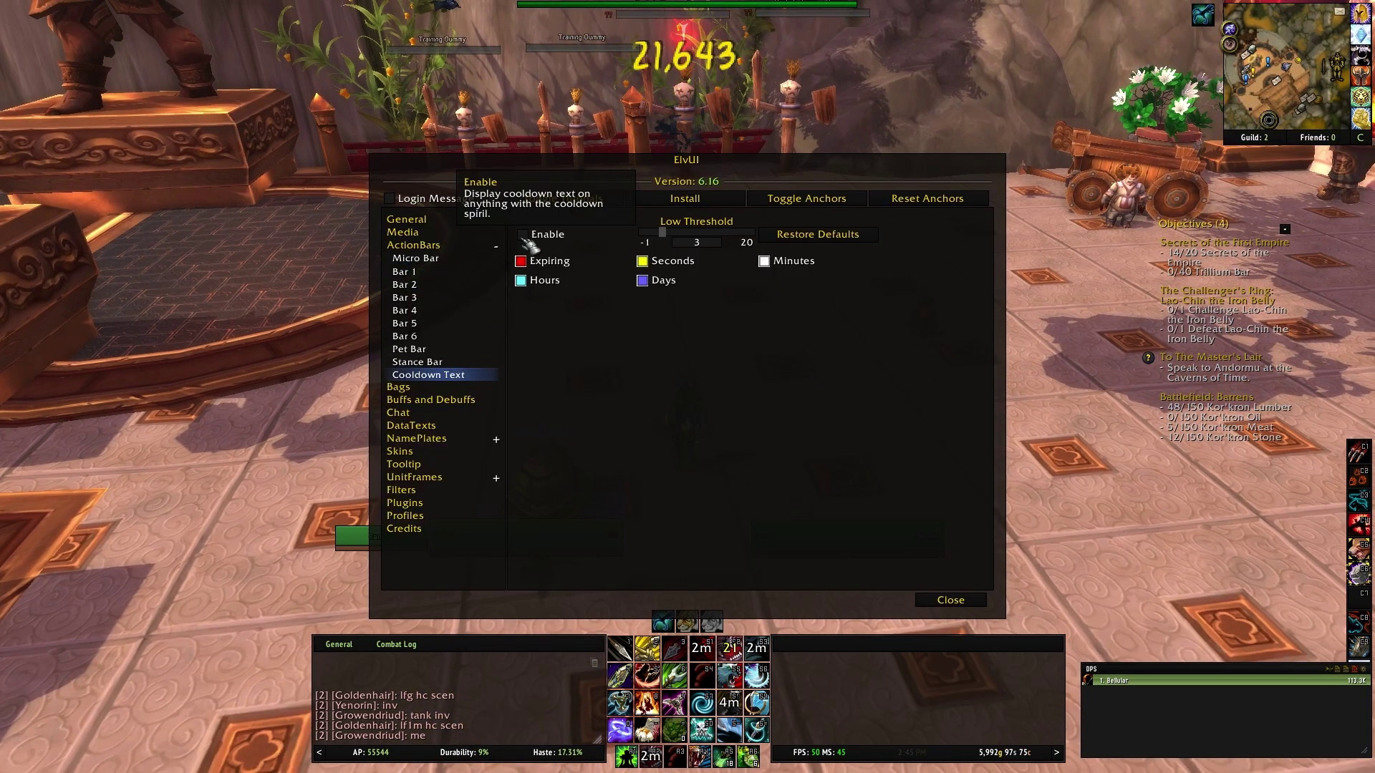
{"action": "key", "text": "Escape"}
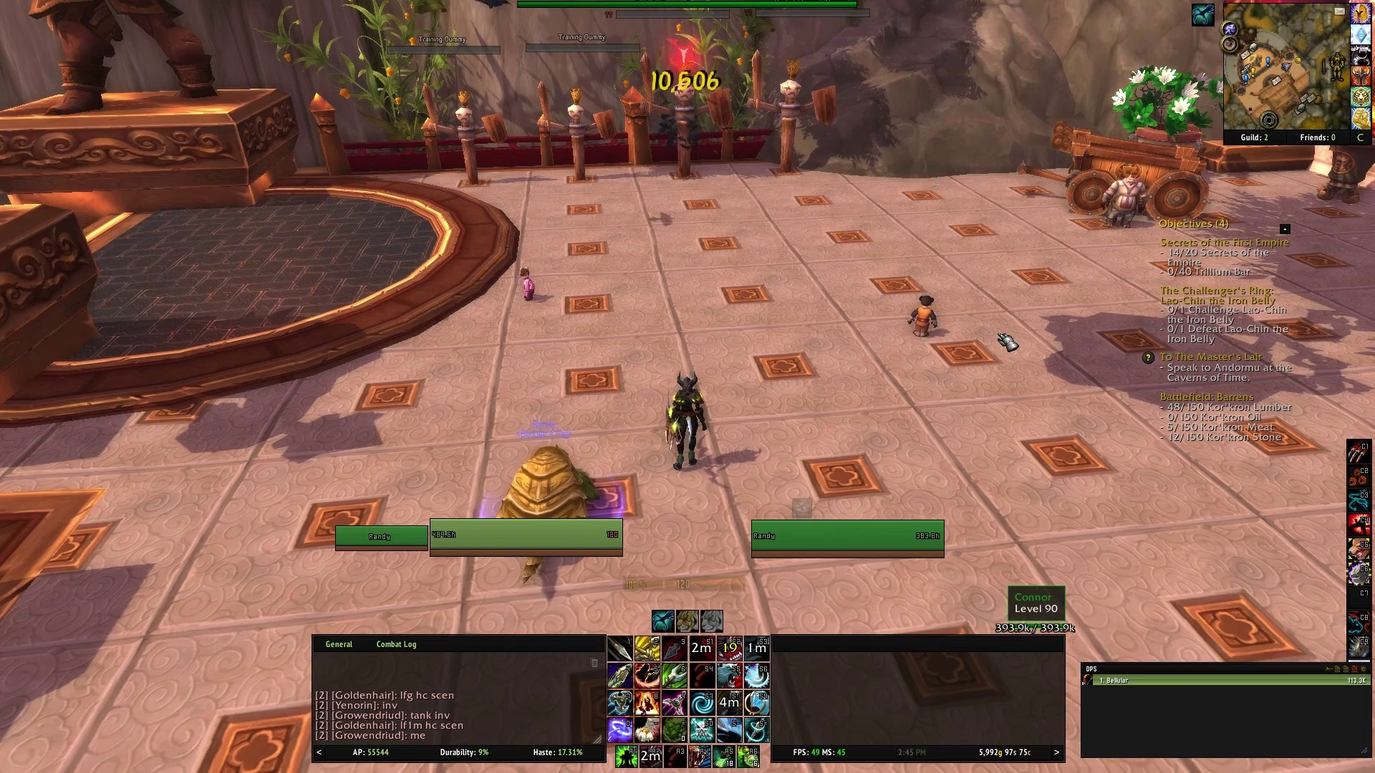
Step: Open the OmniCC options with the /omnicc chat command
{"action": "left_click_drag", "start_coordinate": [1000, 337], "coordinate": [960, 336]}
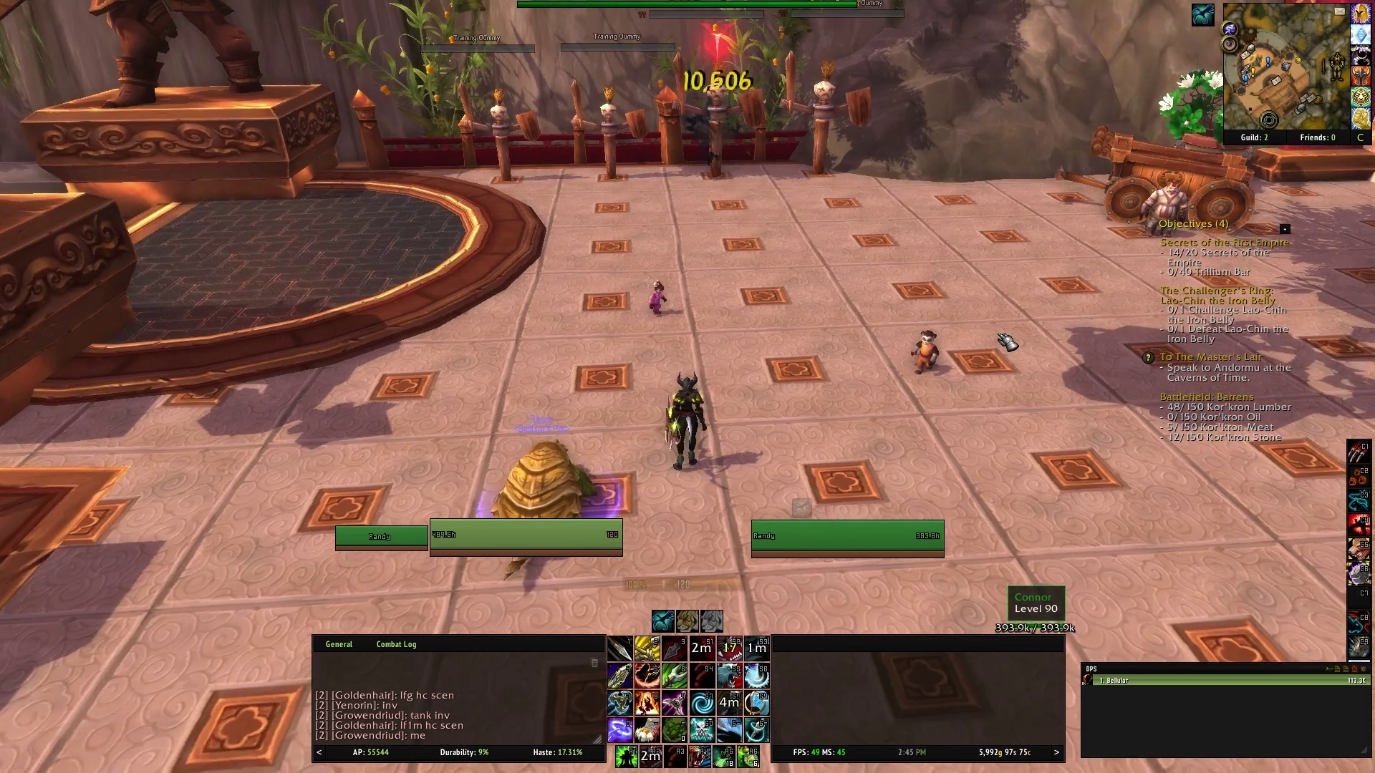
{"action": "type", "text": "/omnicc"}
{"action": "key", "text": "Return"}
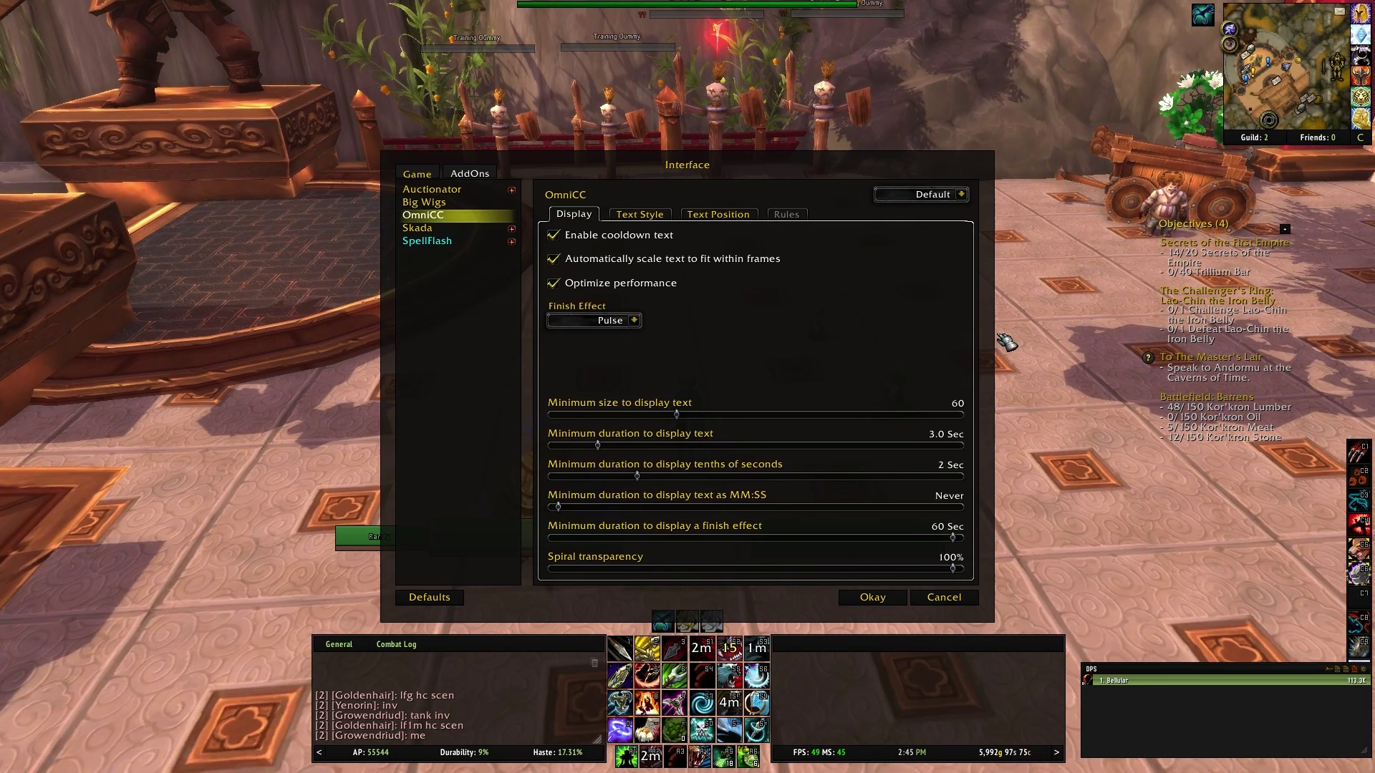
Step: Set OmniCC's minimum duration to display text as MM:SS to 1.5 minutes
{"action": "scroll", "coordinate": [823, 391], "scroll_direction": "down", "scroll_amount": 2}
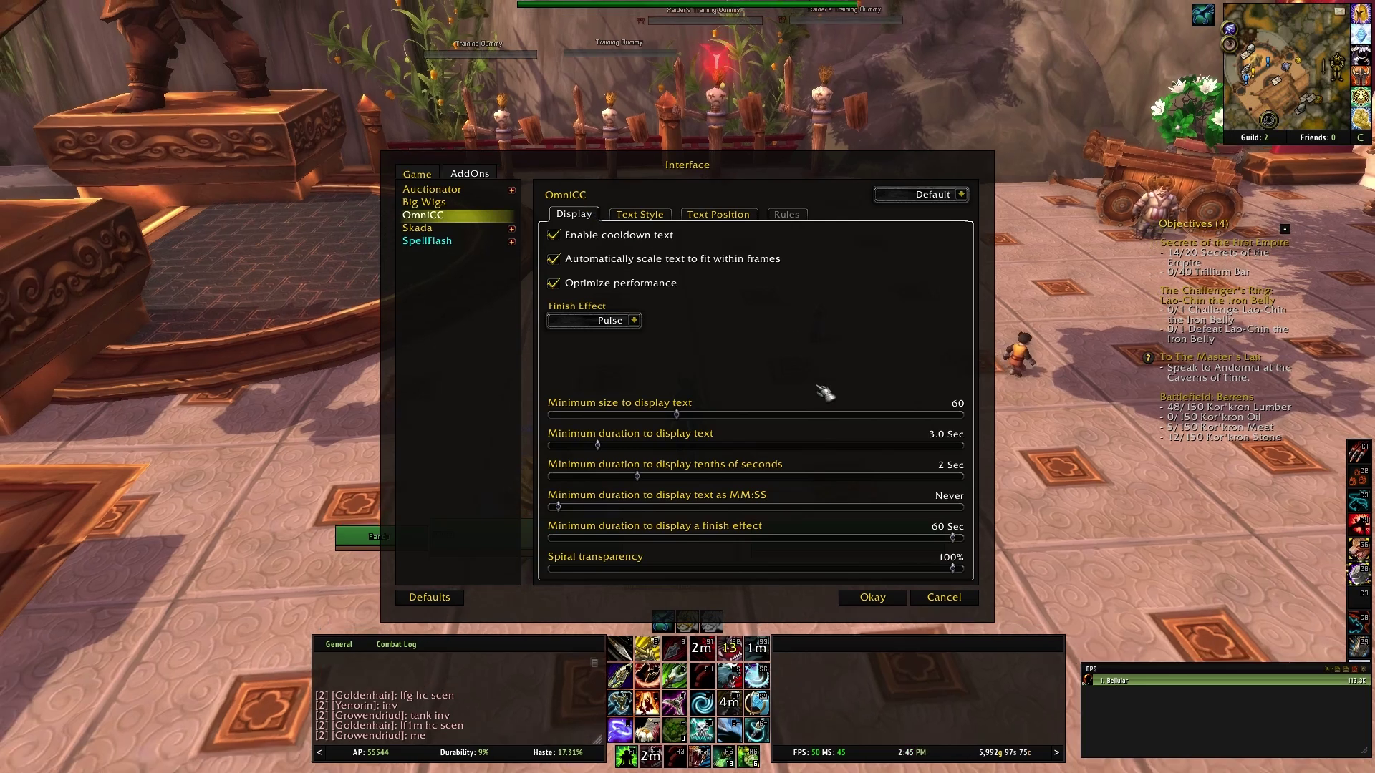
{"action": "scroll", "coordinate": [1103, 347], "scroll_direction": "up", "scroll_amount": 4}
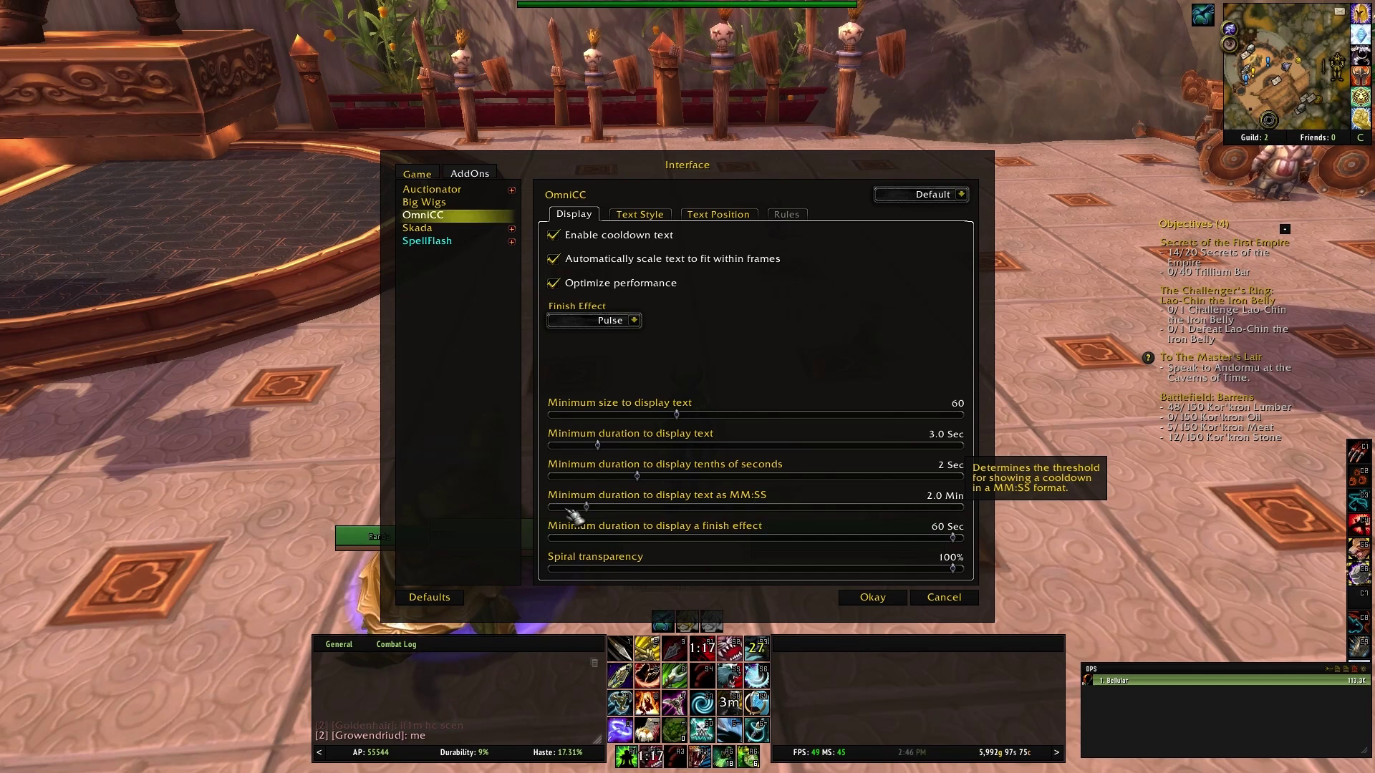
{"action": "left_click_drag", "start_coordinate": [571, 512], "coordinate": [561, 514]}
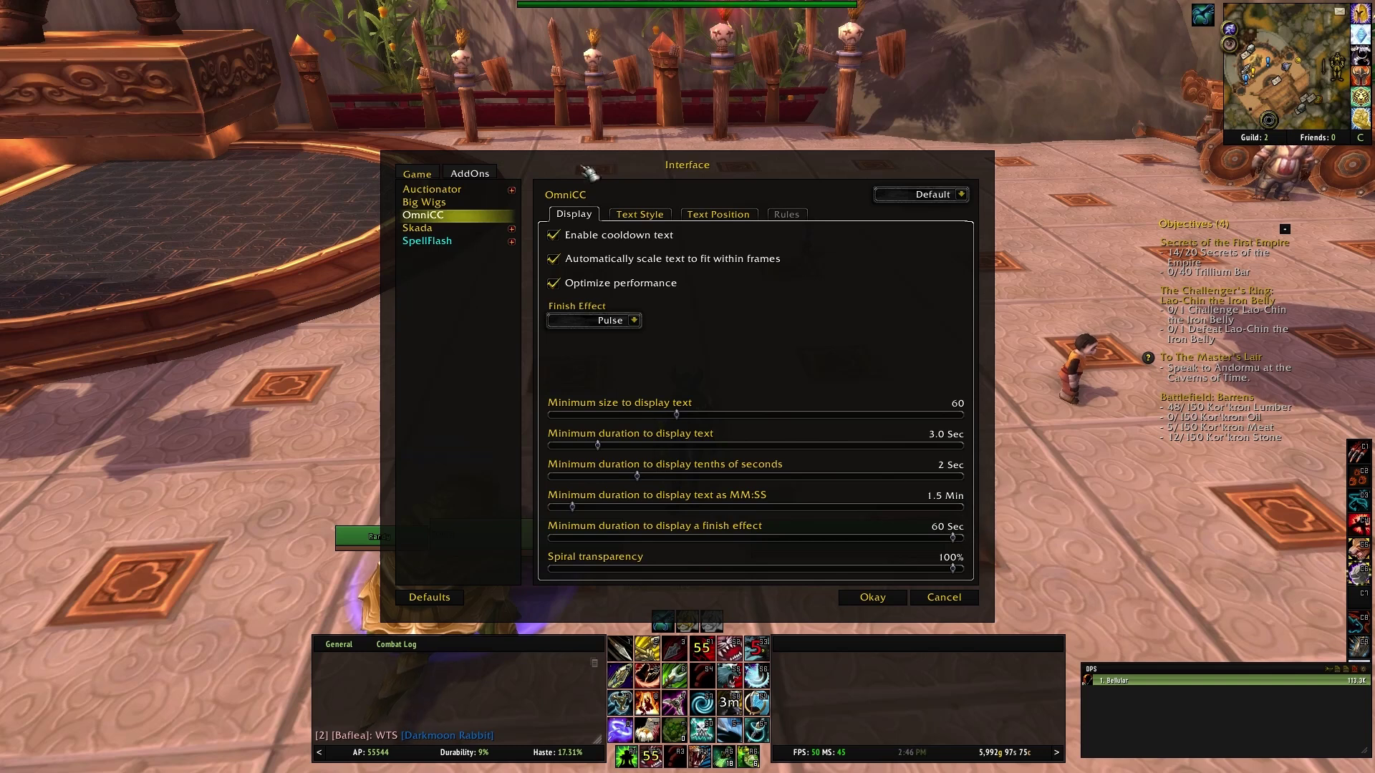
Step: Look over OmniCC's Text Style options and set the cooldown text anchor to Bottom Left
{"action": "left_click", "coordinate": [645, 215]}
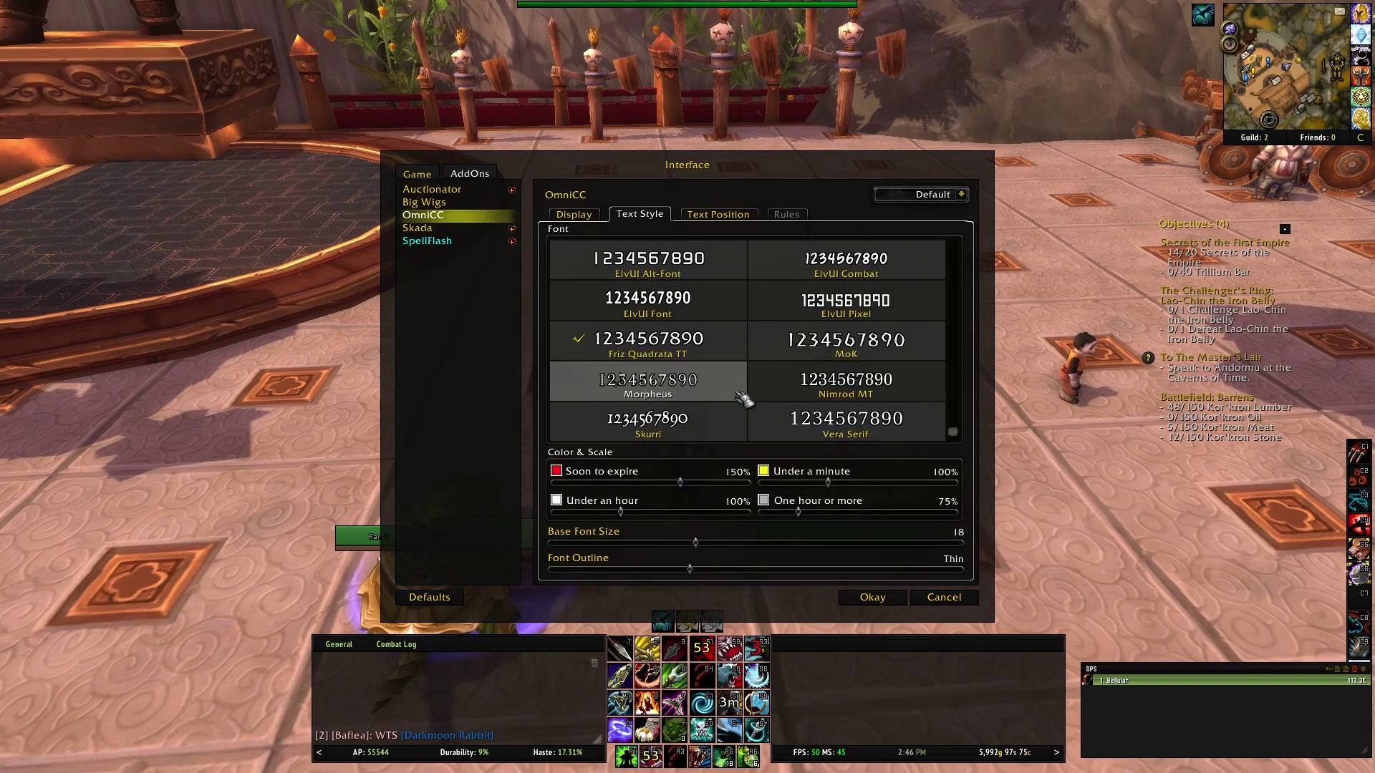
{"action": "left_click", "coordinate": [700, 215]}
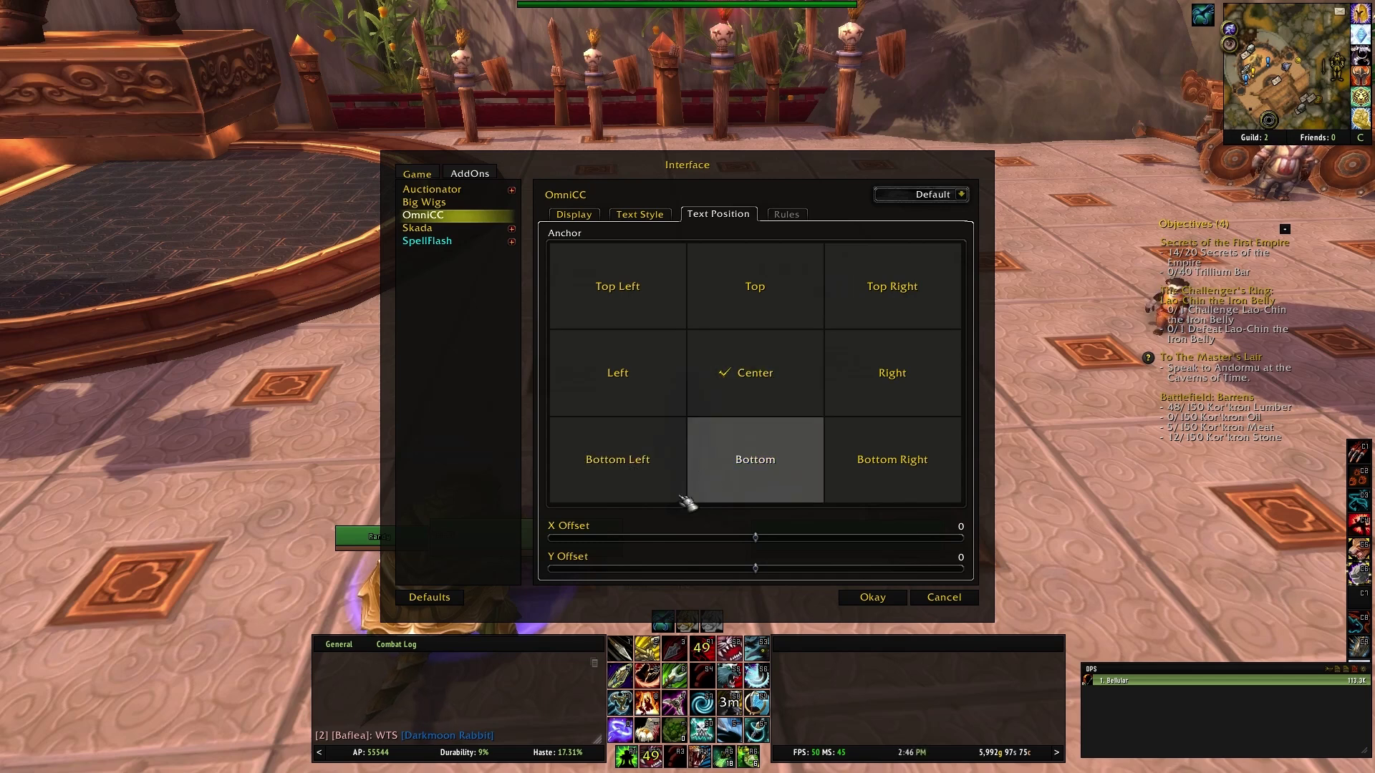
{"action": "left_click", "coordinate": [664, 447]}
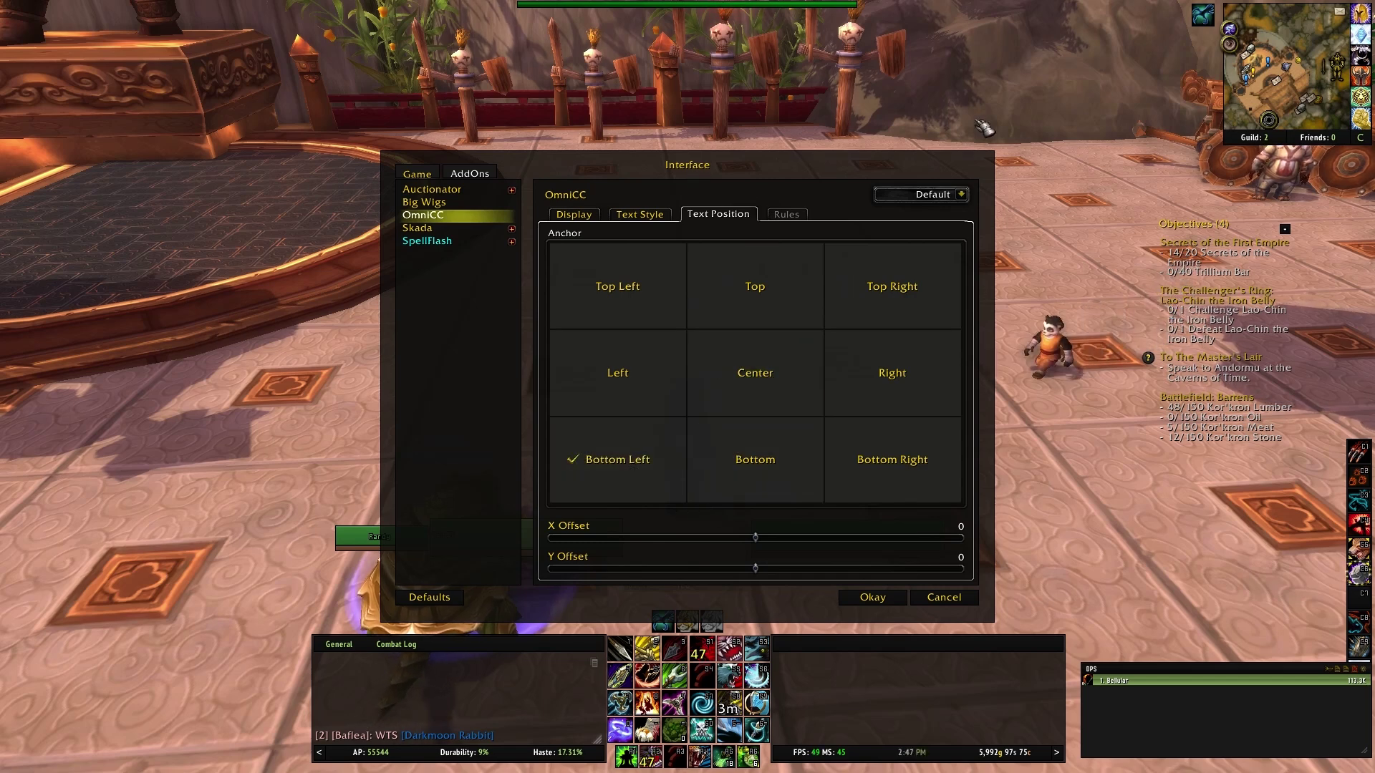
Step: Move the character toward the training dummies and use abilities on one to start new cooldowns
{"action": "scroll", "coordinate": [672, 171], "scroll_direction": "up", "scroll_amount": 1}
{"action": "key", "text": "w"}
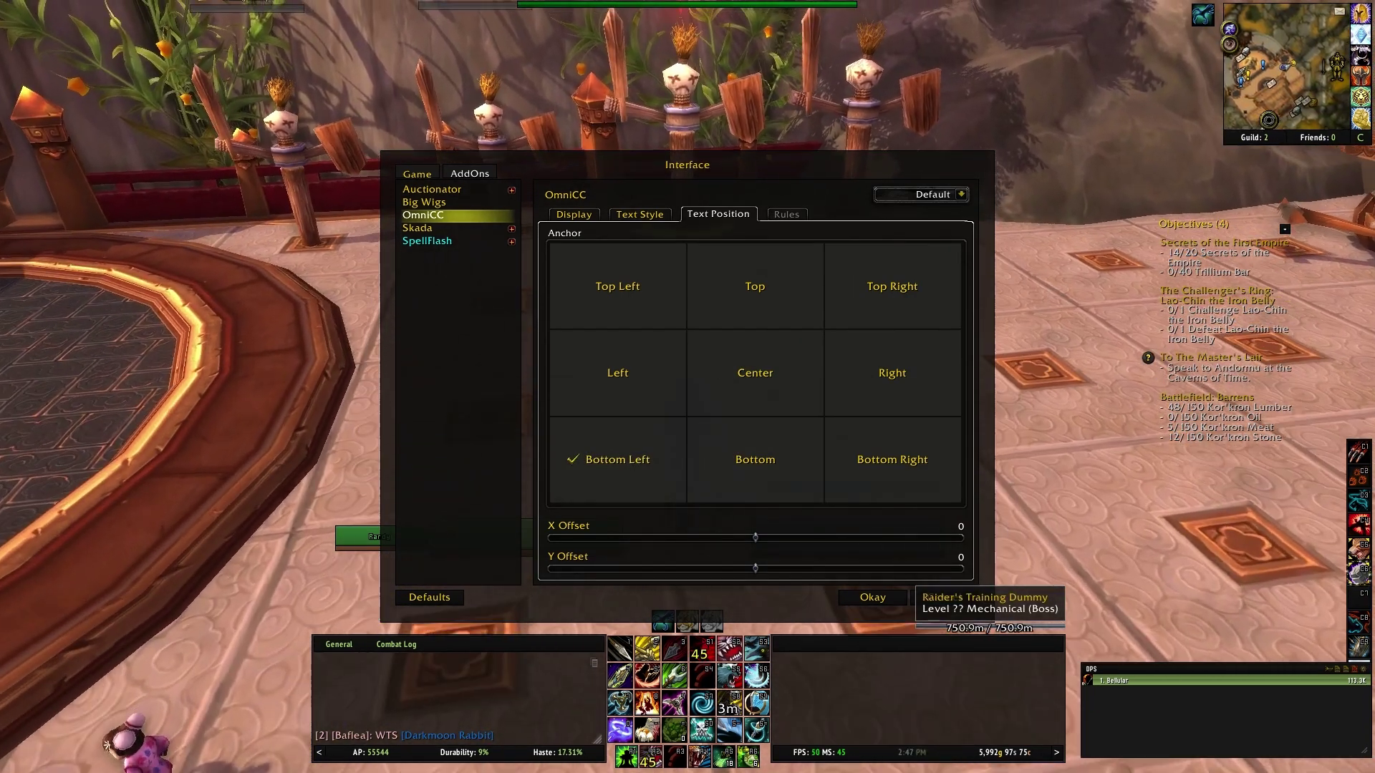
{"action": "key", "text": "2"}
{"action": "key", "text": "7"}
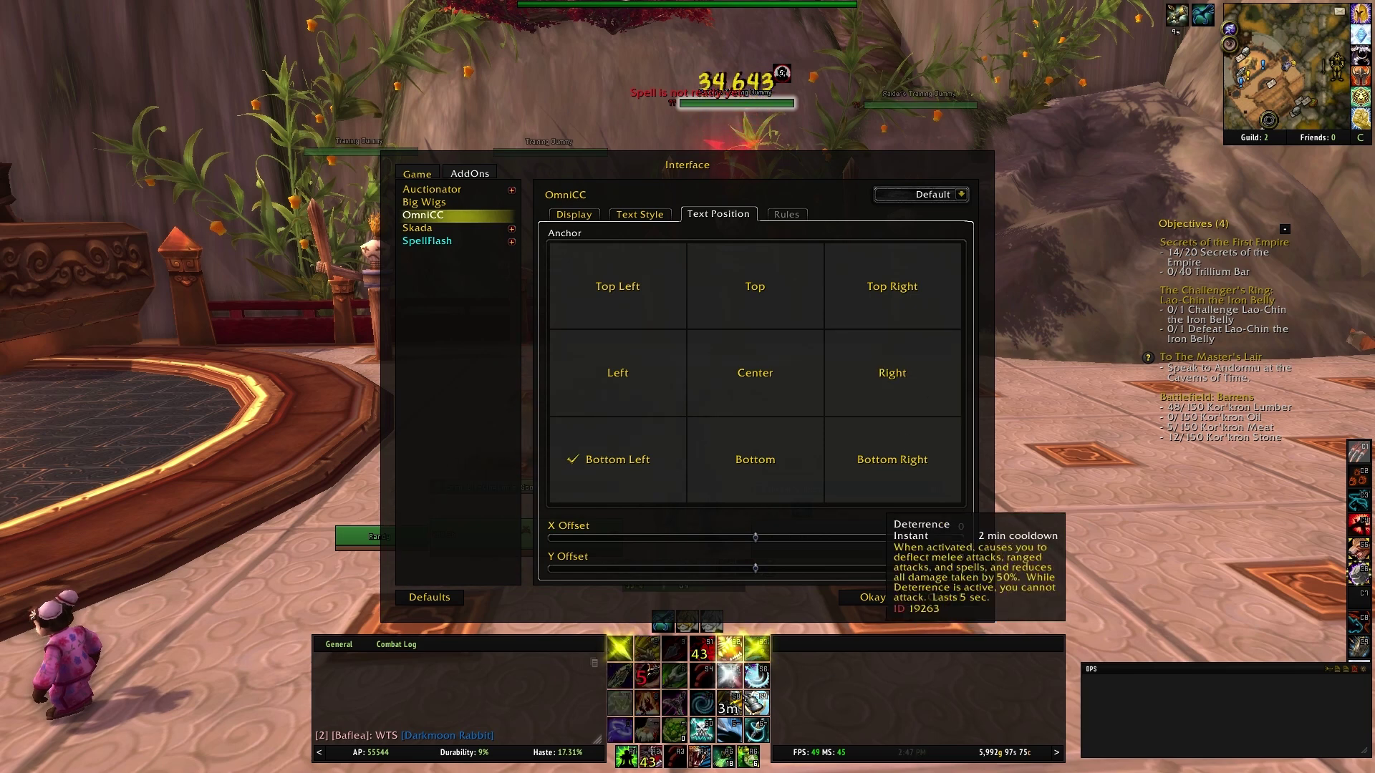
Step: Try the Bottom, Bottom Right, Right, Top Right, Top and Top Left anchors for the cooldown text, finishing with Center
{"action": "left_click", "coordinate": [794, 472]}
{"action": "left_click", "coordinate": [915, 444]}
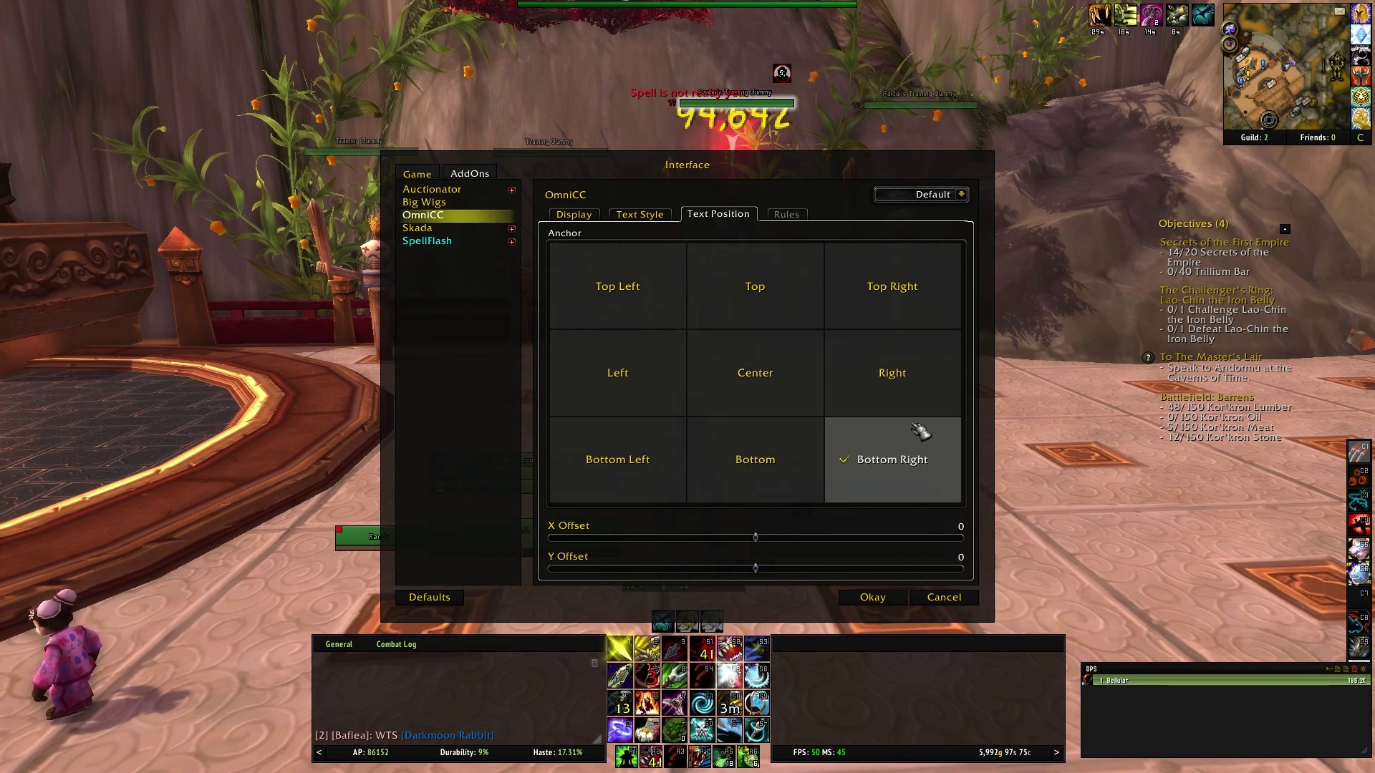
{"action": "left_click", "coordinate": [900, 380]}
{"action": "left_click", "coordinate": [887, 308]}
{"action": "left_click", "coordinate": [710, 306]}
{"action": "left_click", "coordinate": [648, 304]}
{"action": "left_click", "coordinate": [794, 372]}
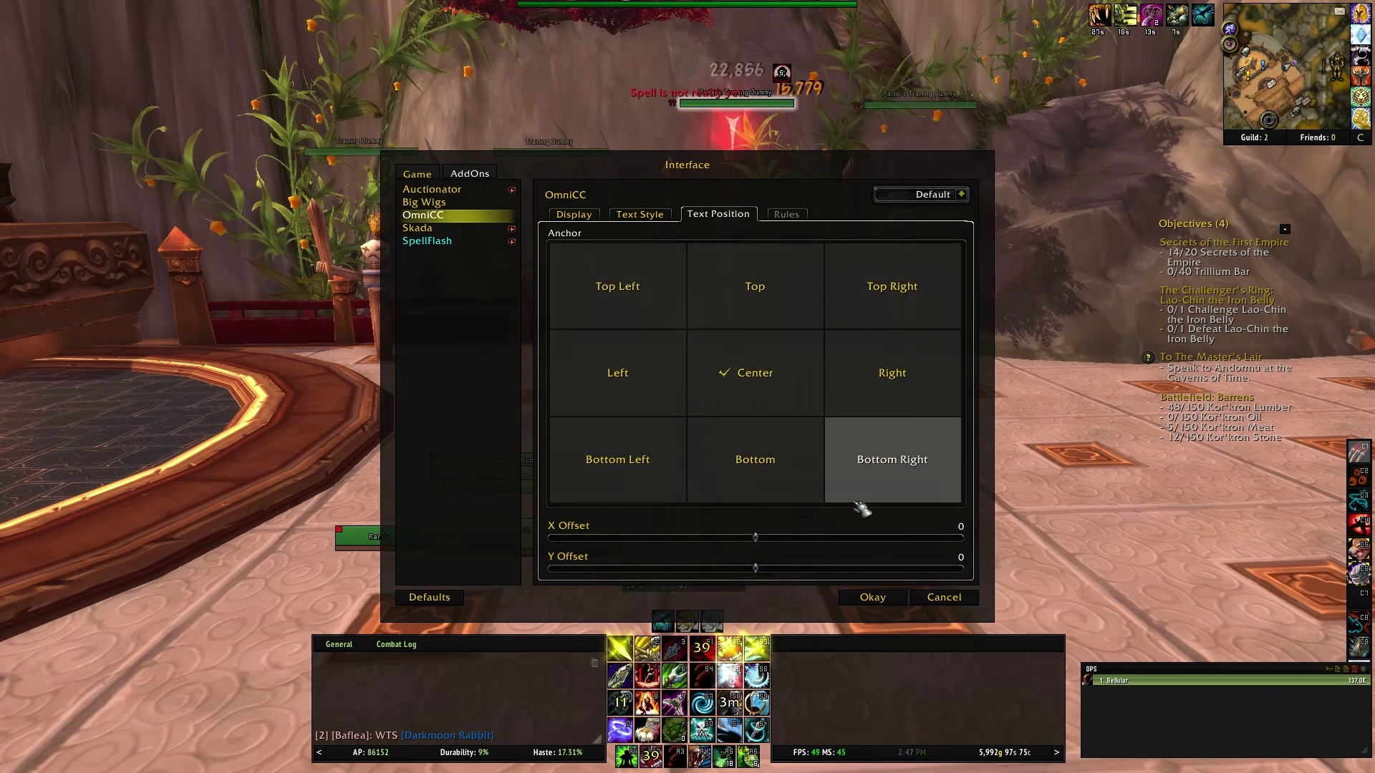